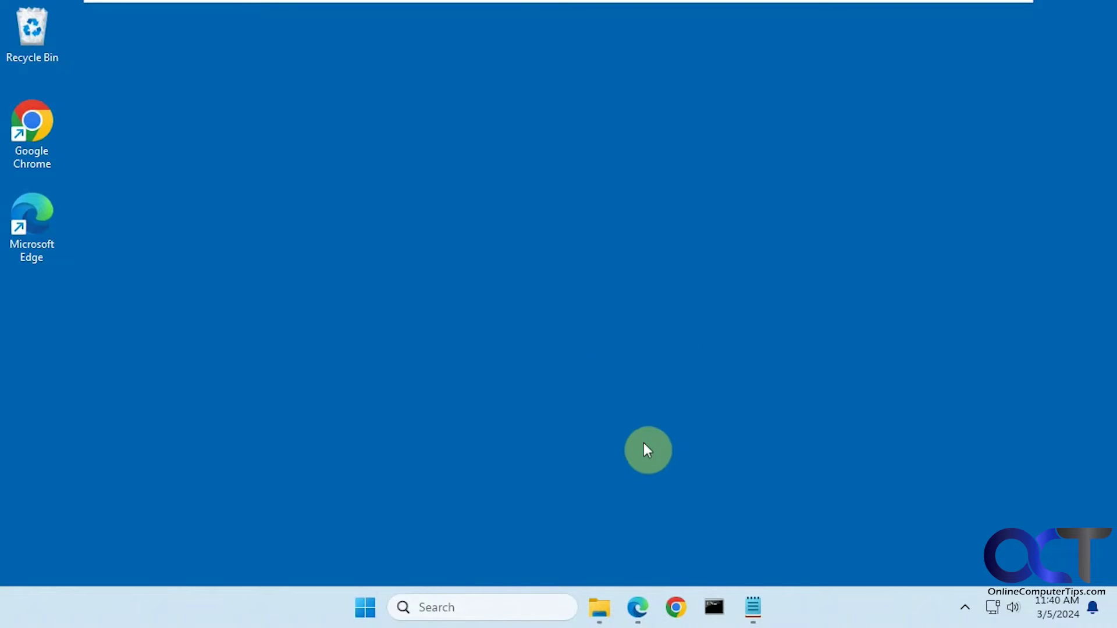
From the 7-Zip folder, create a '7zFM.exe - Shortcut' desktop shortcut, then delete it
left_click(599, 607)
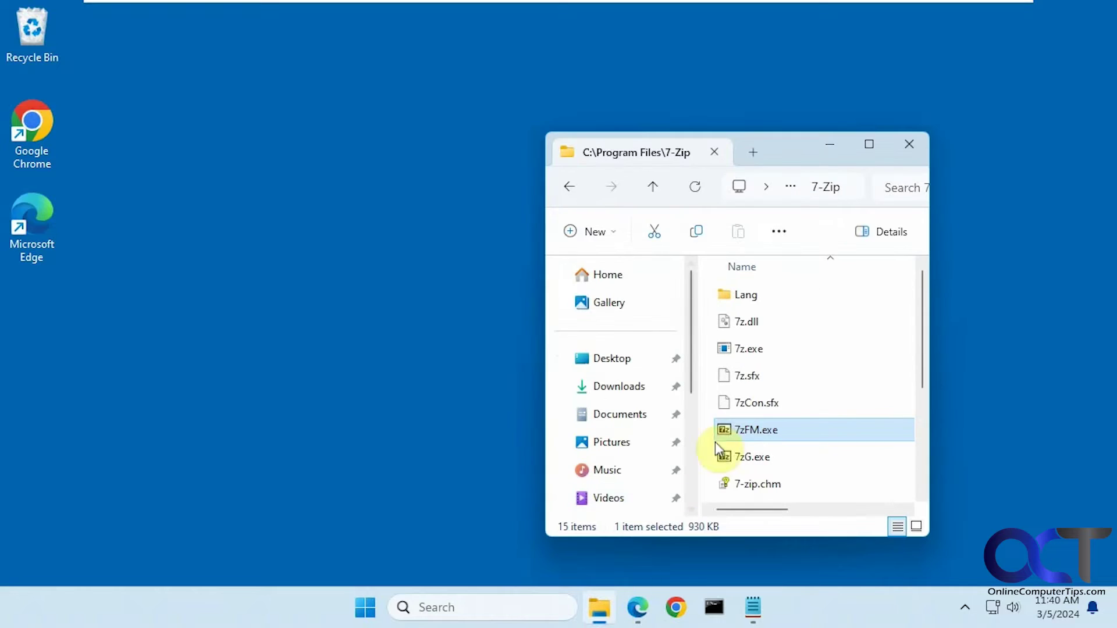
left_click_drag(779, 148, 560, 62)
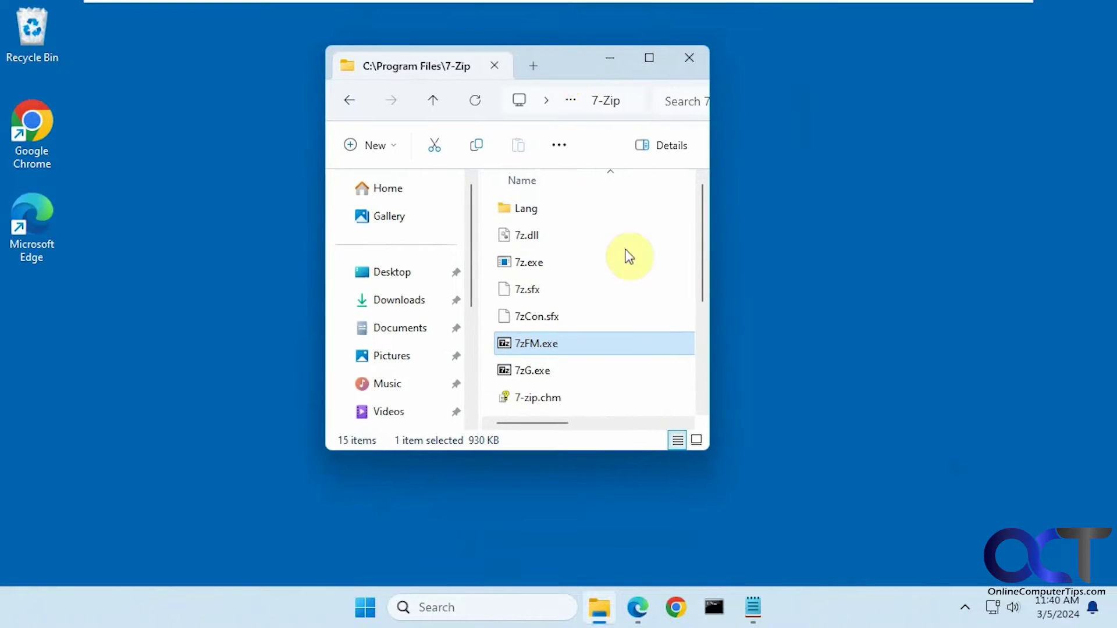
left_click_drag(535, 344, 819, 376)
left_click(873, 447)
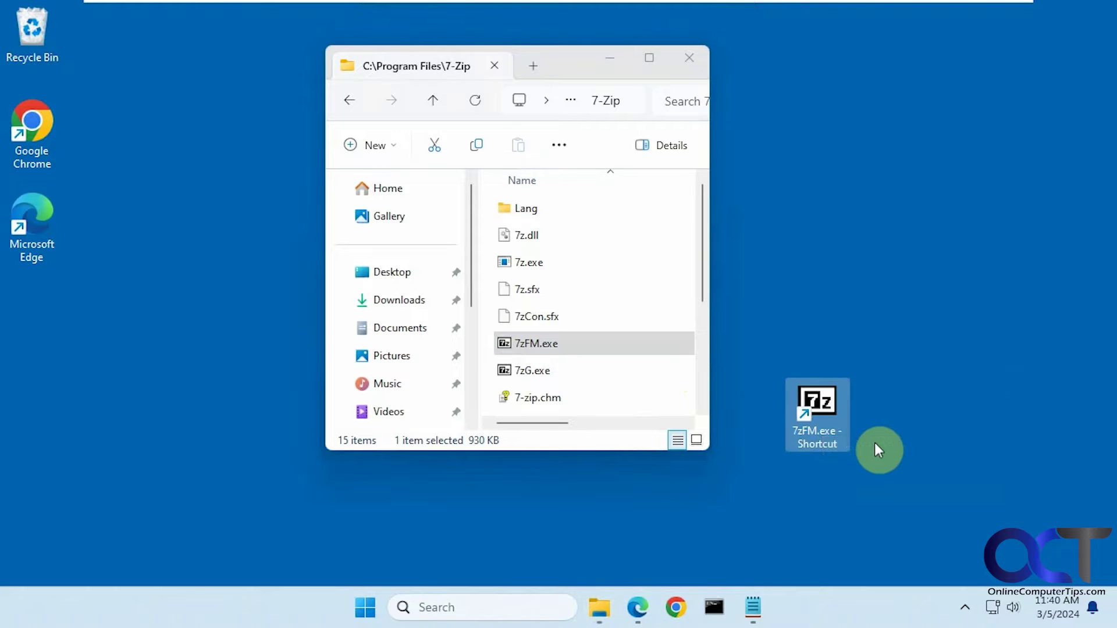
left_click(836, 445)
key("Delete")
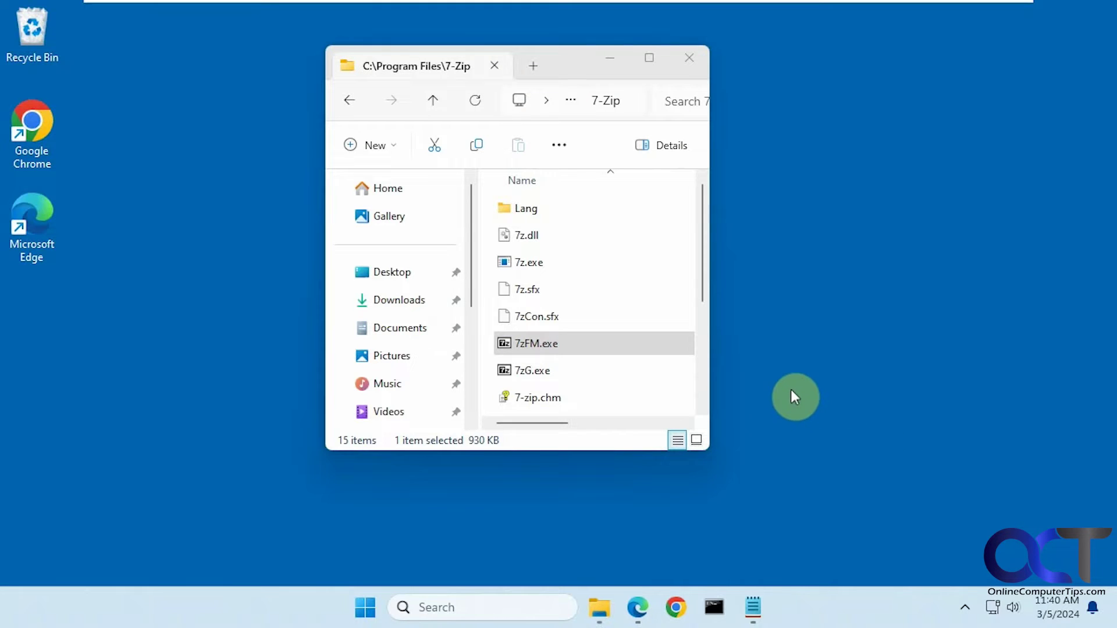
Start the Create Shortcut wizard from the desktop's New menu
right_click(786, 372)
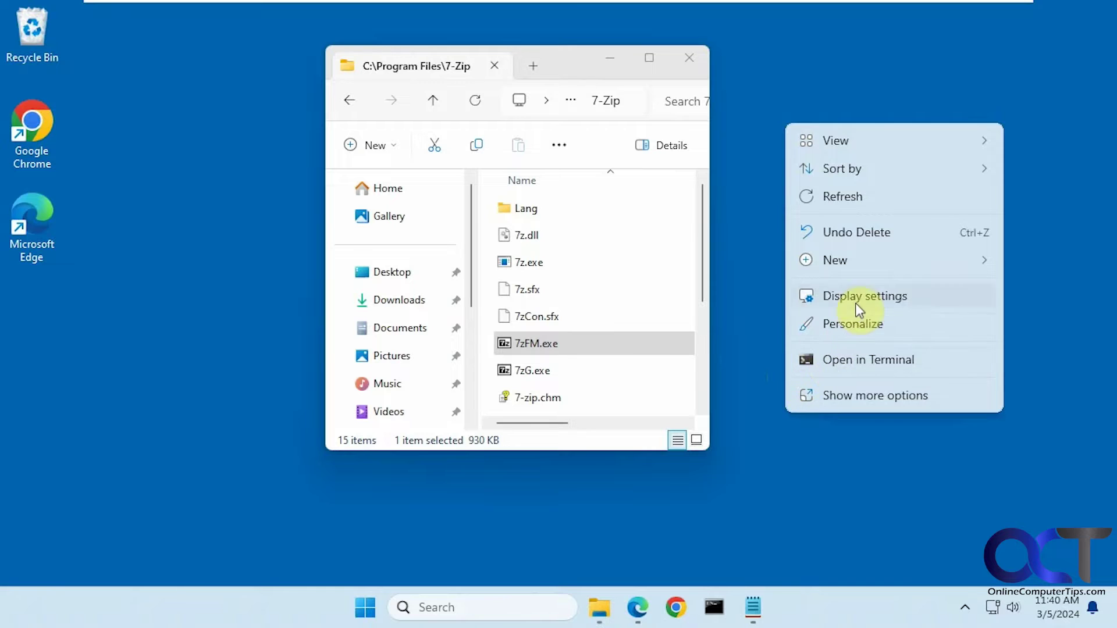
mouse_move(865, 266)
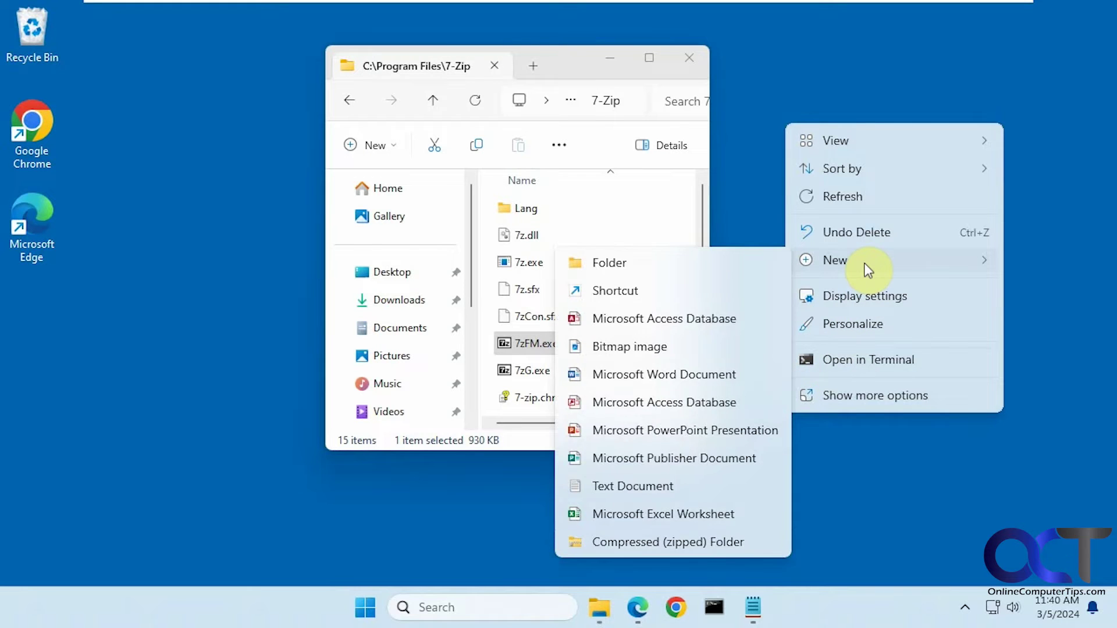
left_click(664, 294)
Target C:\Program Files\7-Zip\7zFM.exe and finish the shortcut named 7zFM.exe
left_click(724, 291)
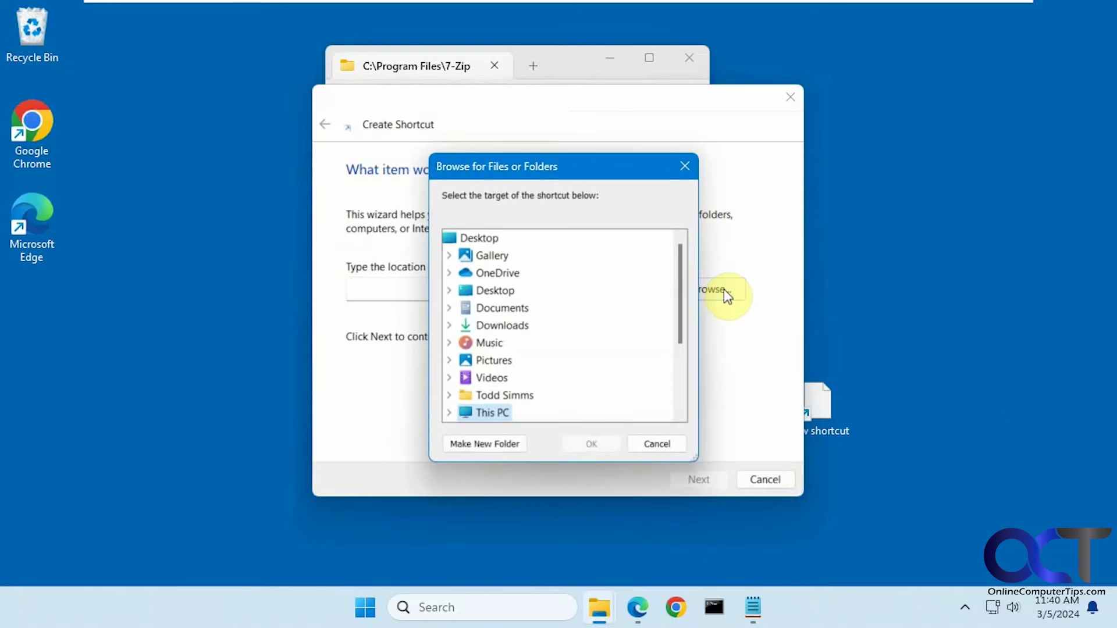
scroll(681, 289, "down", 2)
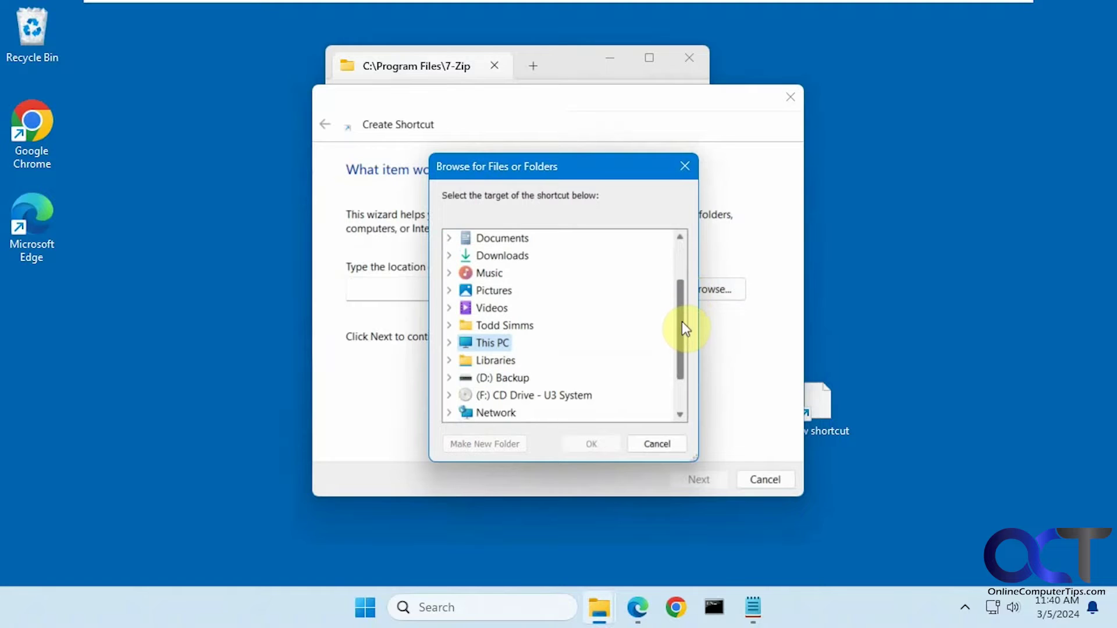
scroll(682, 323, "down", 1)
left_click(450, 308)
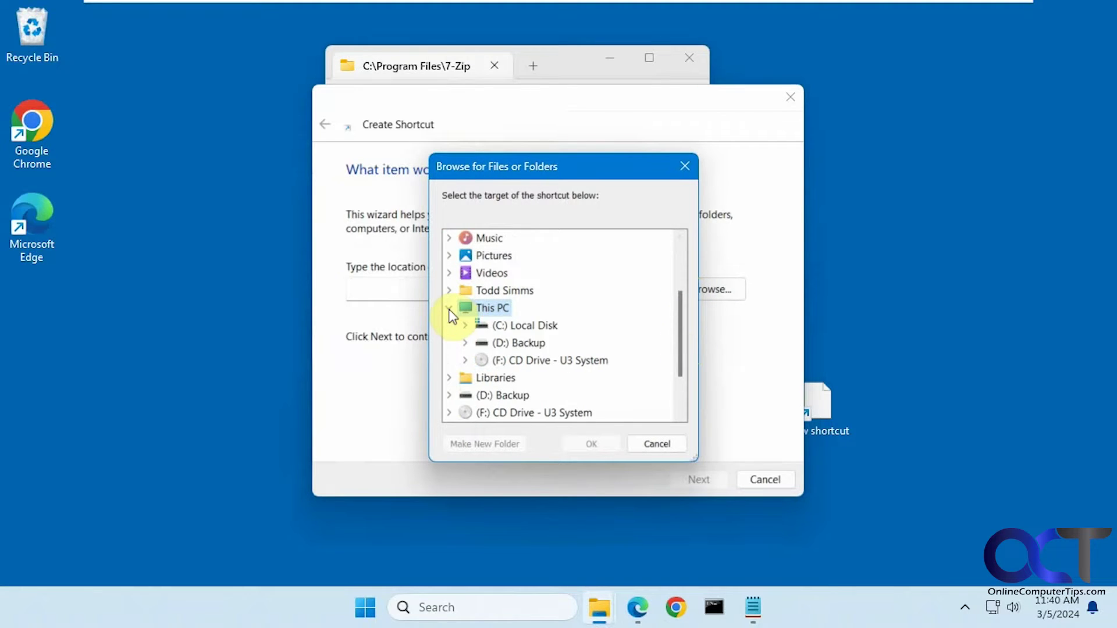
left_click(466, 325)
double_click(516, 356)
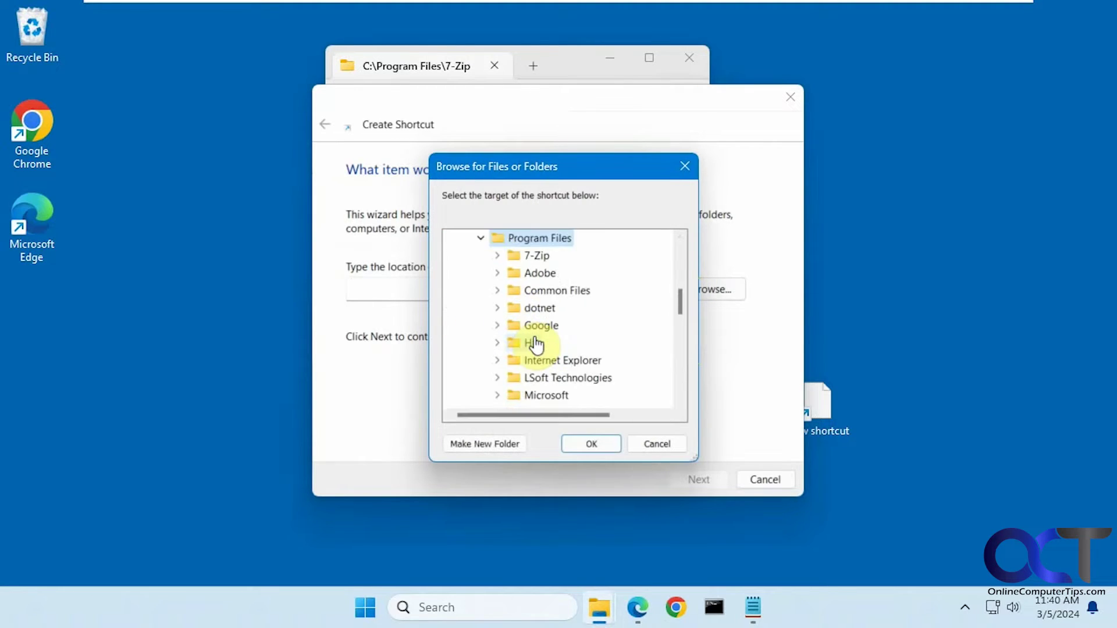
double_click(529, 256)
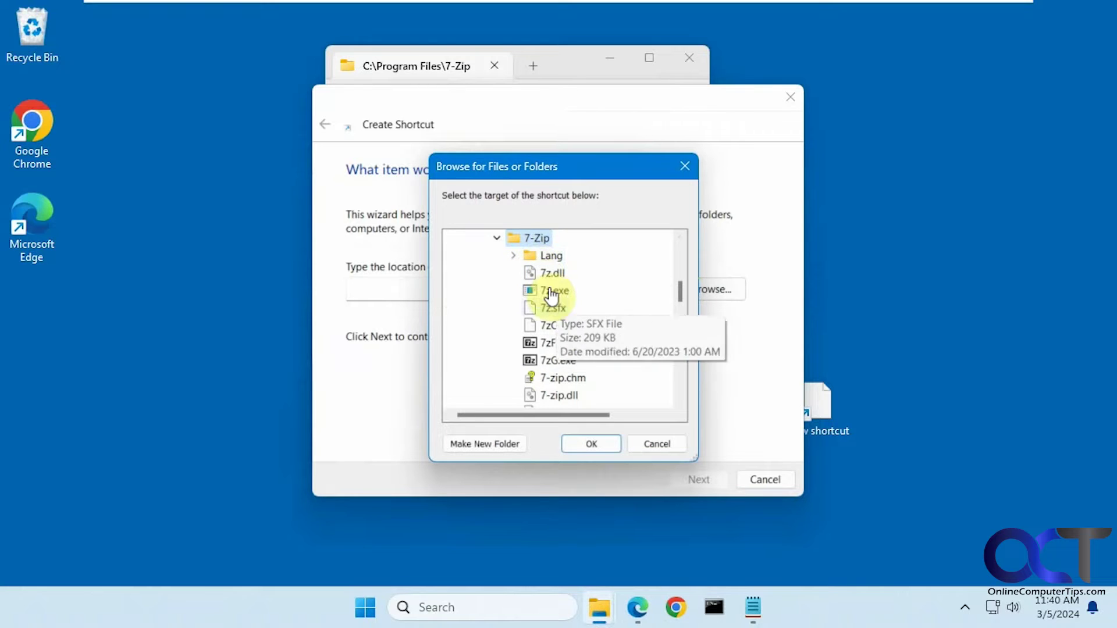
left_click(569, 342)
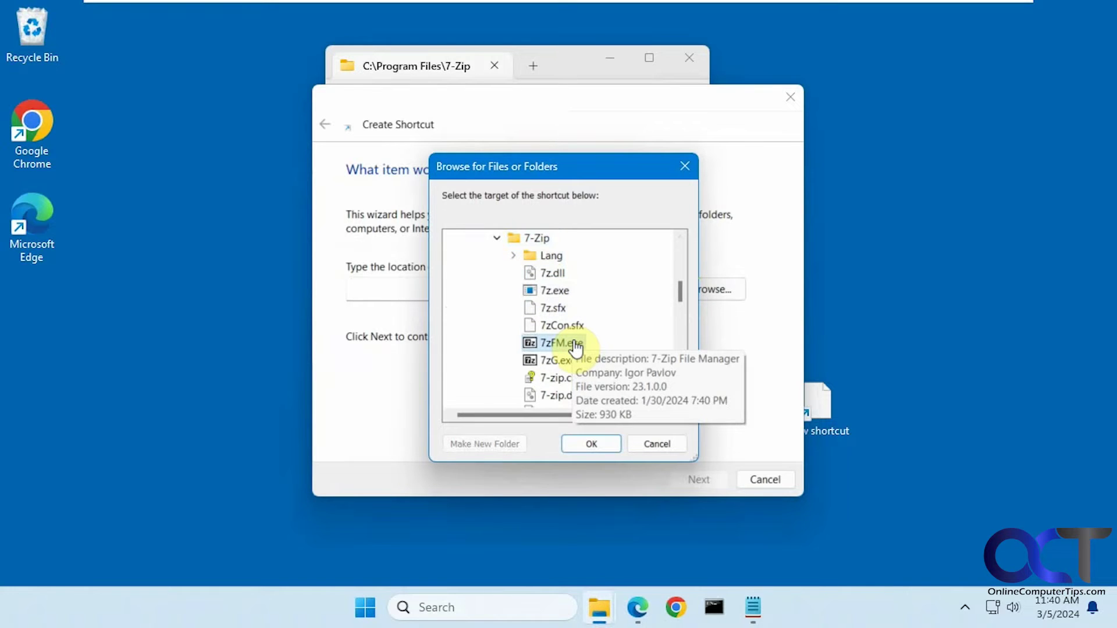
left_click(595, 442)
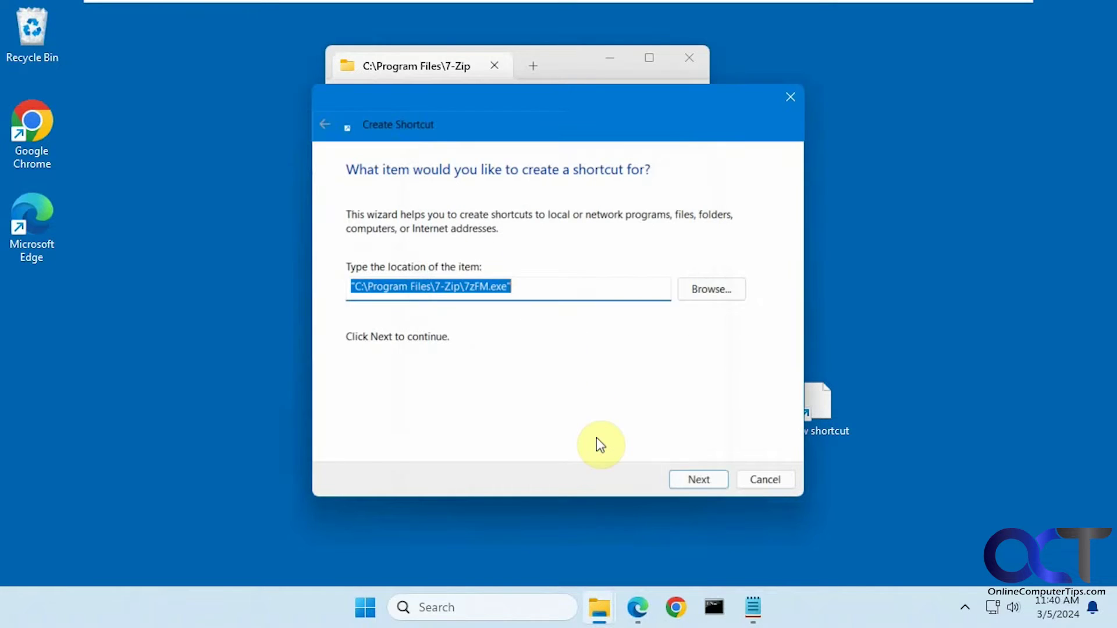
left_click(686, 480)
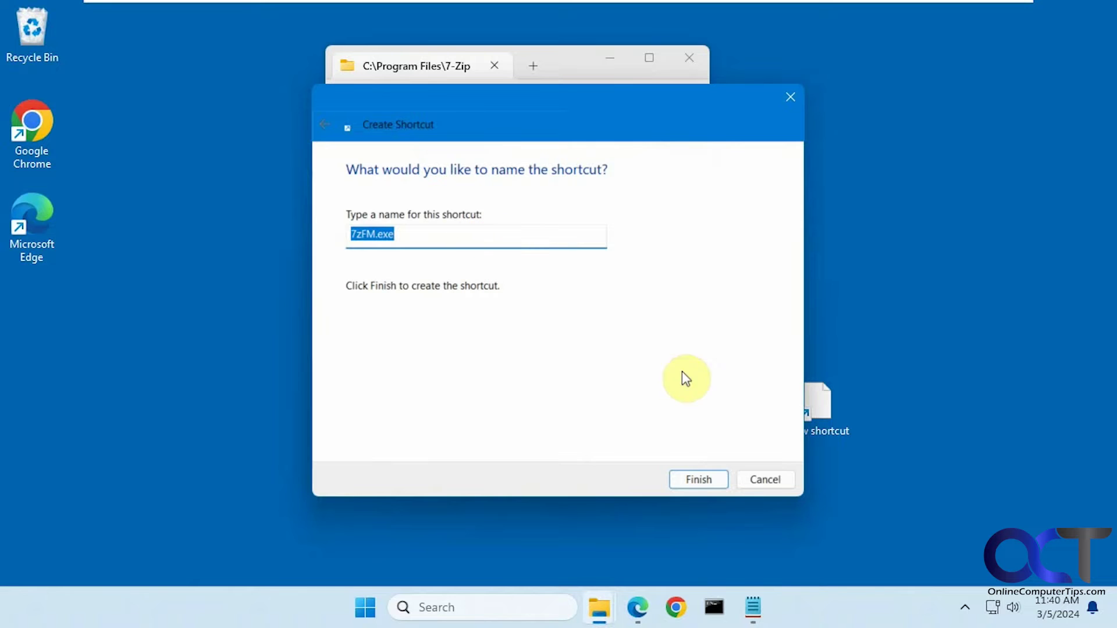
left_click(712, 482)
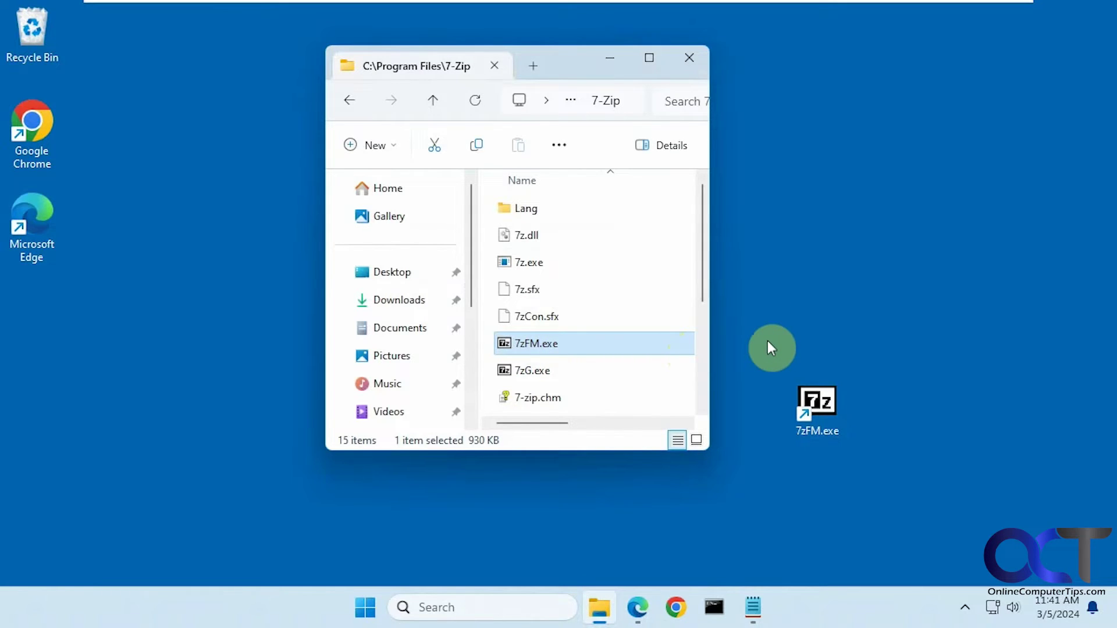
Delete the 7zFM.exe shortcut, then launch Registry Editor via Search 'reg' and approve UAC
left_click(824, 396)
key("Delete")
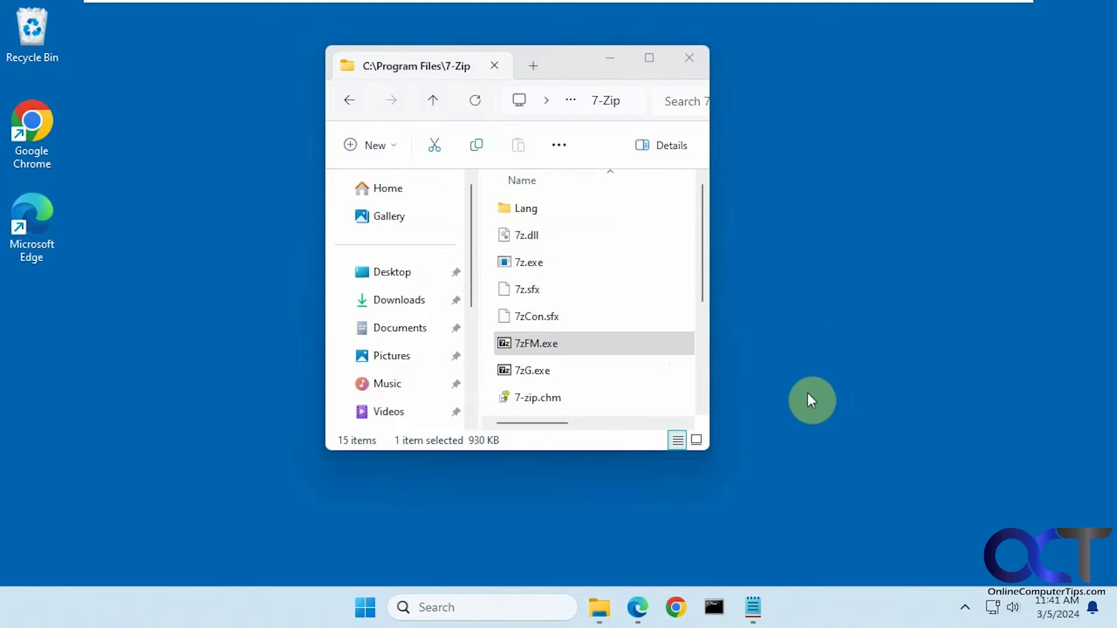
left_click(505, 605)
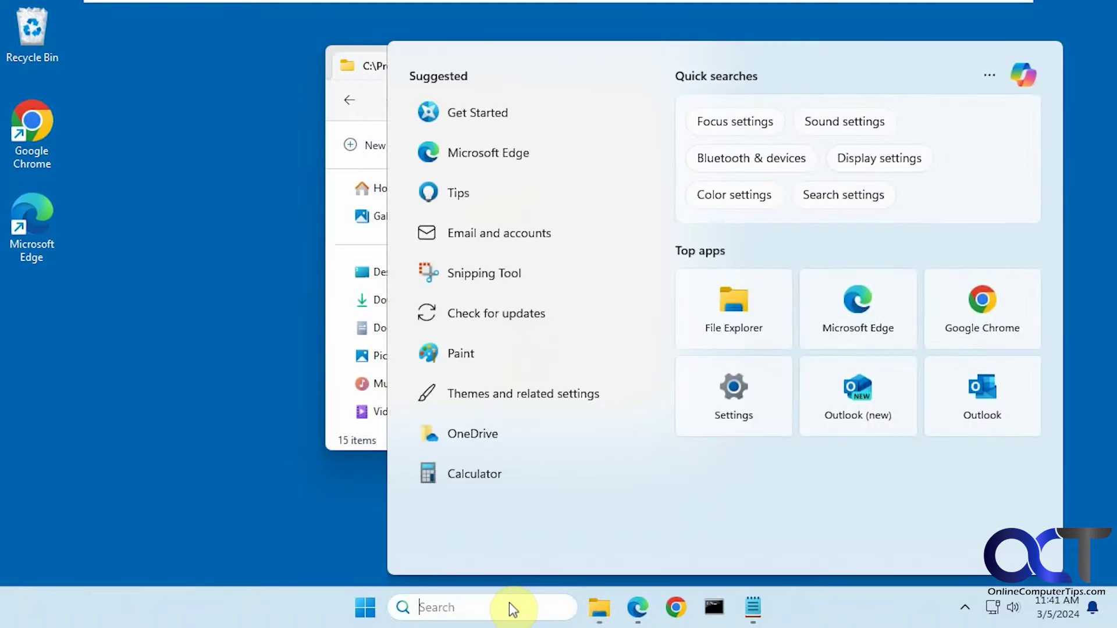
type("reg")
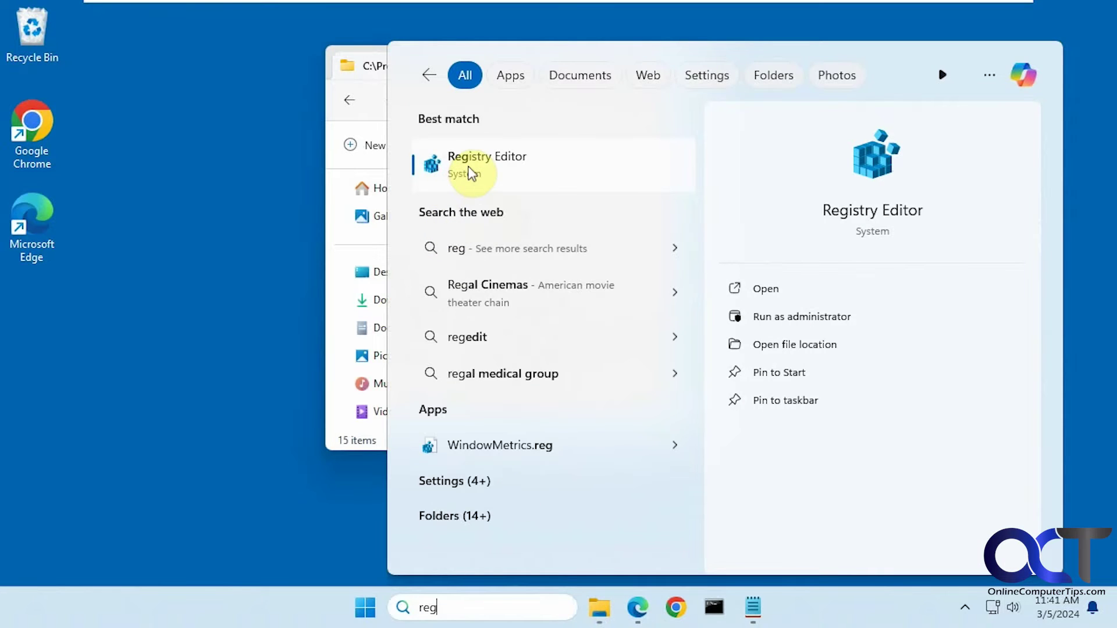
left_click(466, 167)
left_click(507, 443)
left_click(734, 607)
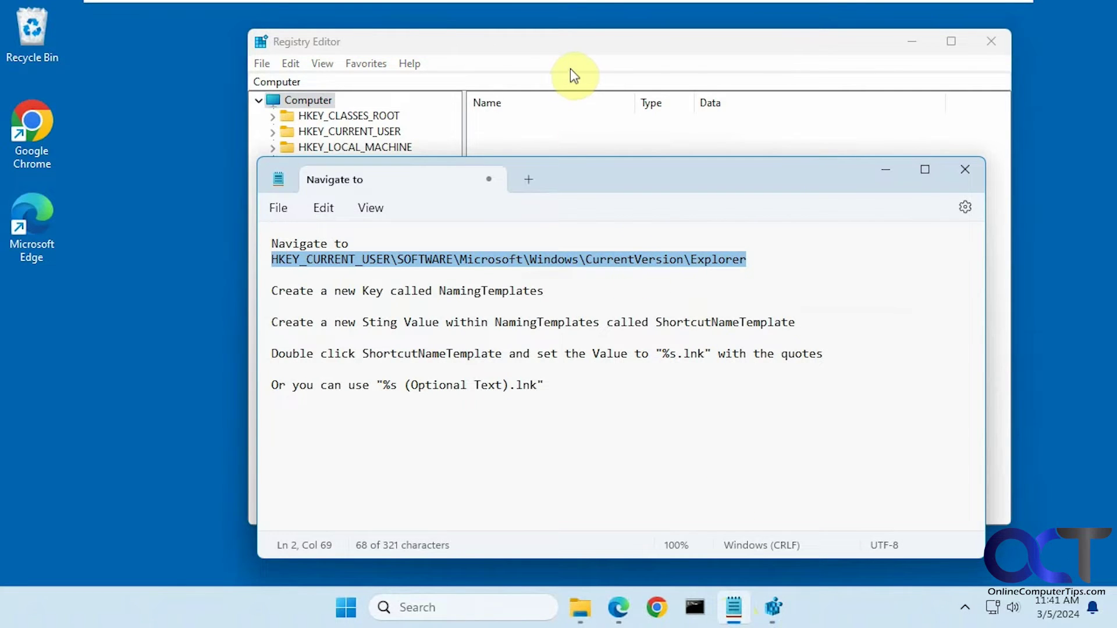
Go to HKEY_CURRENT_USER\Software\Microsoft\Windows\CurrentVersion\Explorer via the address bar
left_click(518, 81)
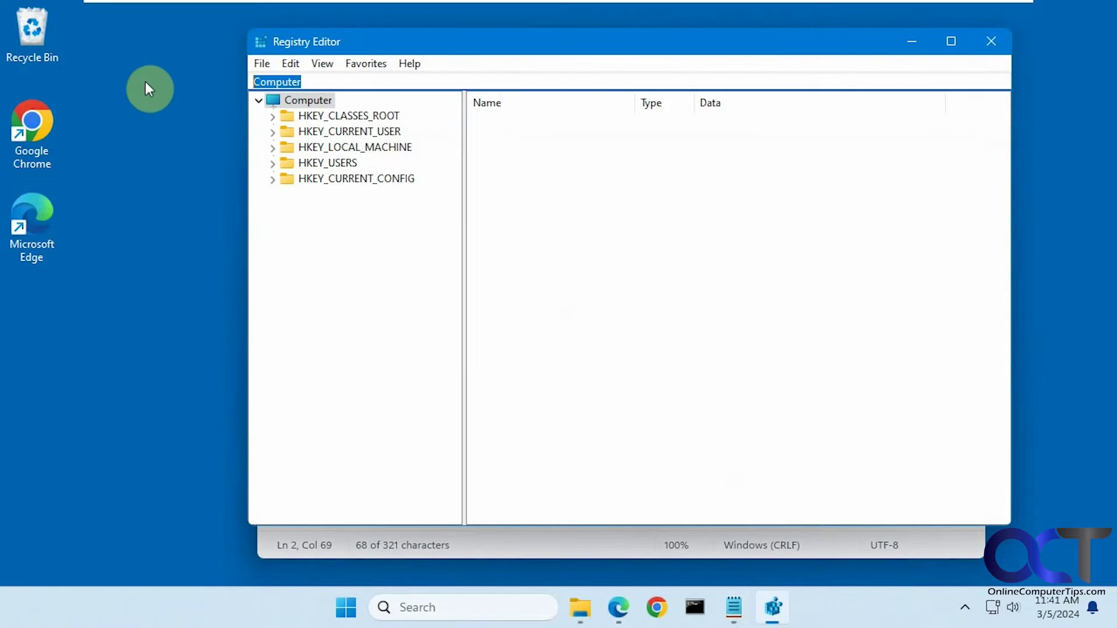
type("HKEY_CURRENT_USER\\SOFTWARE\\Microsoft\\Windows\\CurrentVersion\\Explorer")
key("Return")
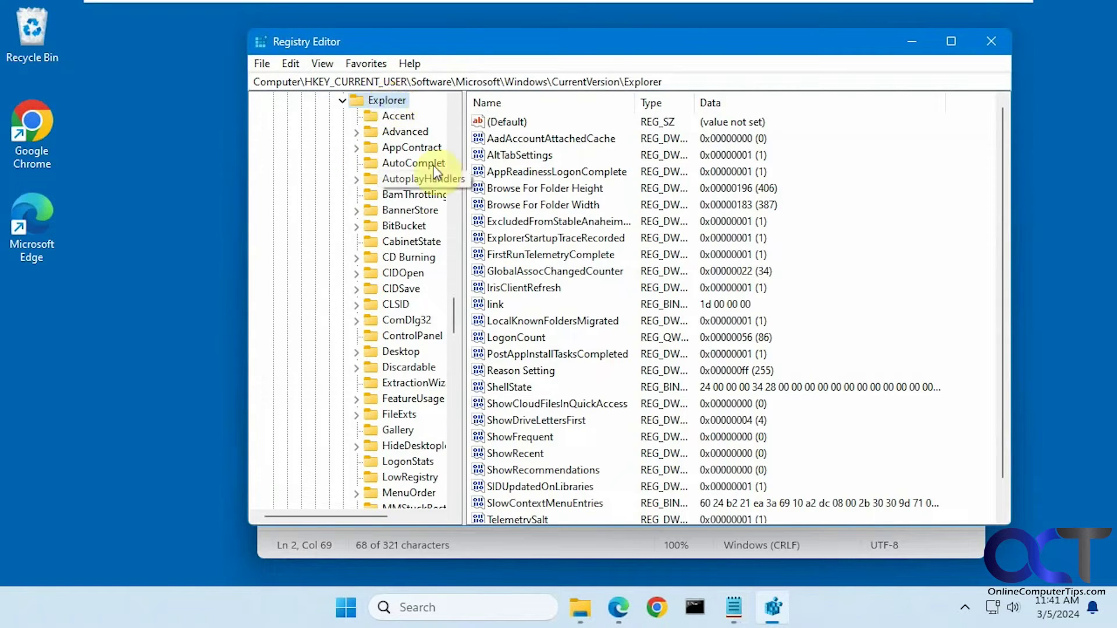
Add a new key named NamingTemplates under Explorer, copying the name from the notes
left_click(733, 604)
left_click(489, 290)
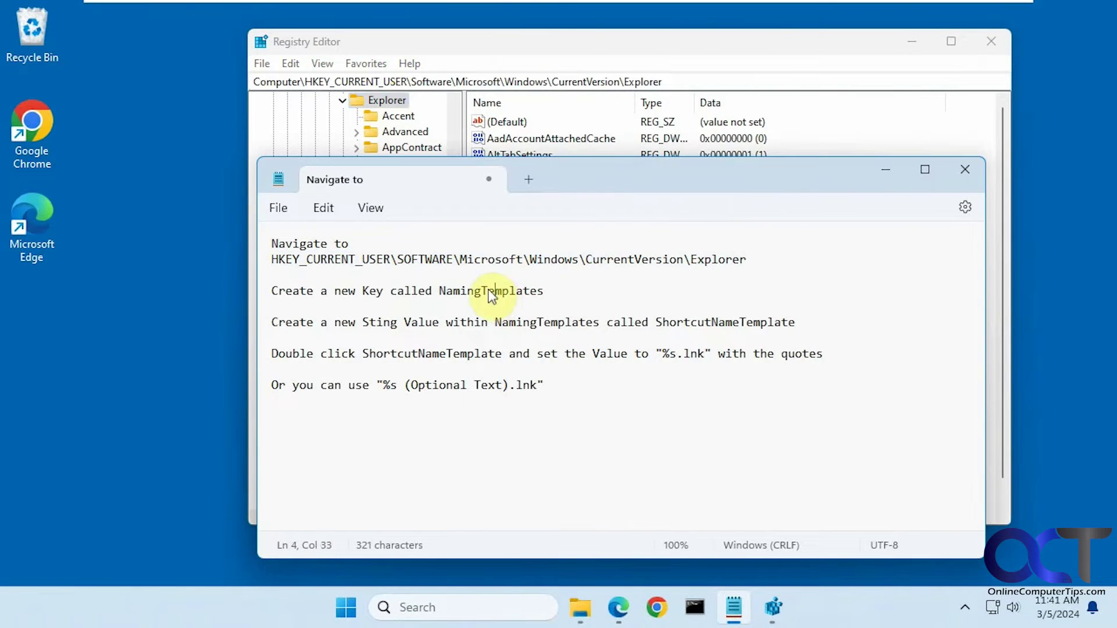
double_click(489, 290)
key("ctrl+c")
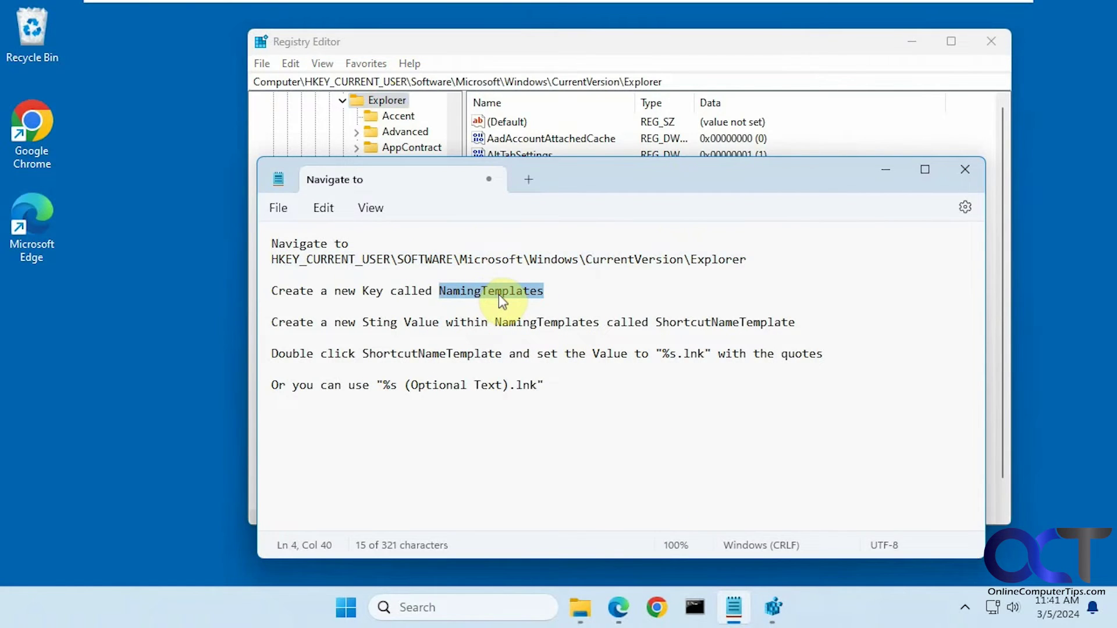
left_click(808, 46)
right_click(389, 105)
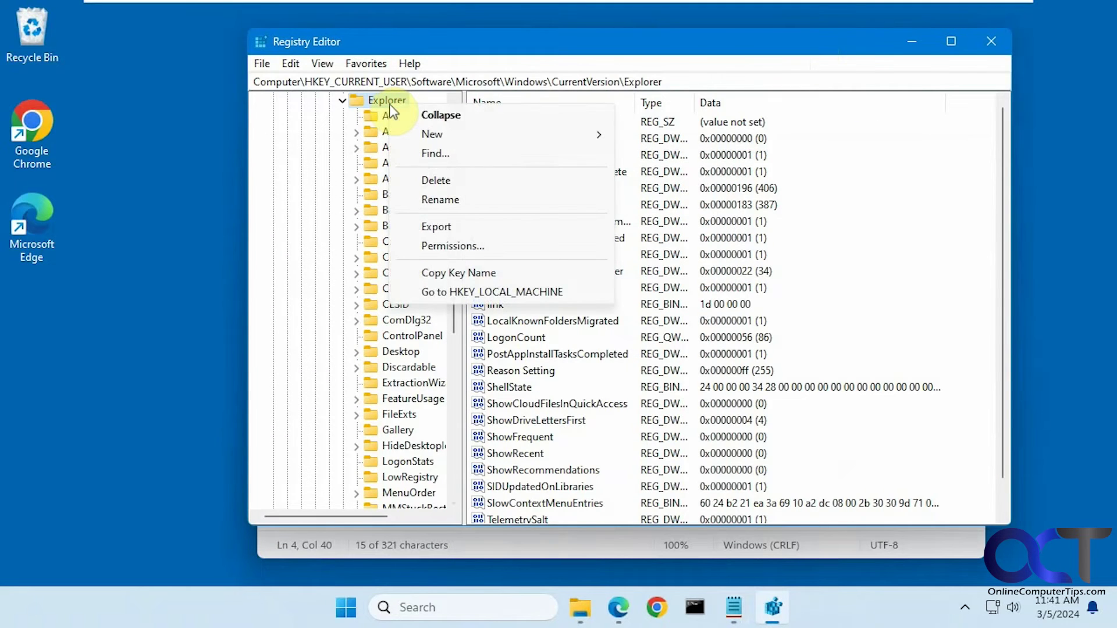
mouse_move(464, 135)
left_click(624, 138)
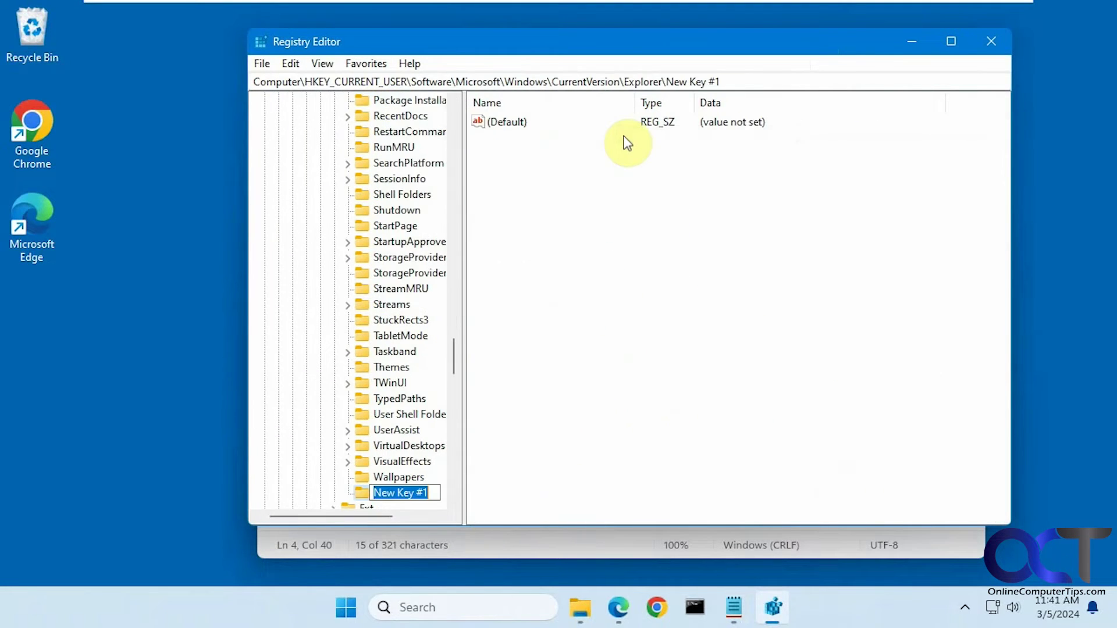
key("ctrl+v")
key("Return")
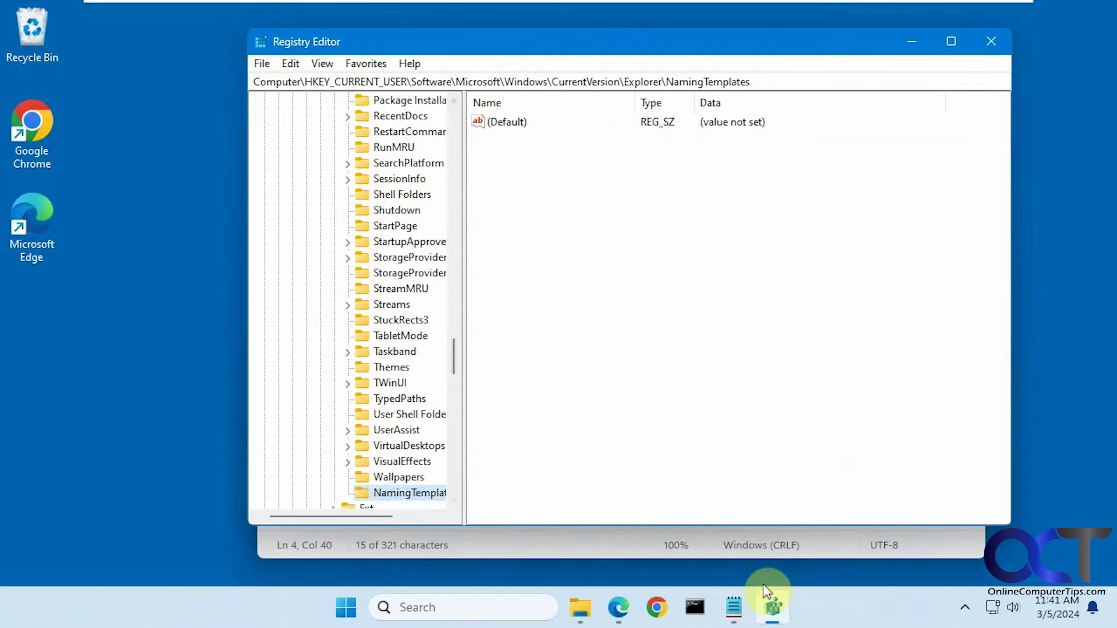
left_click(731, 607)
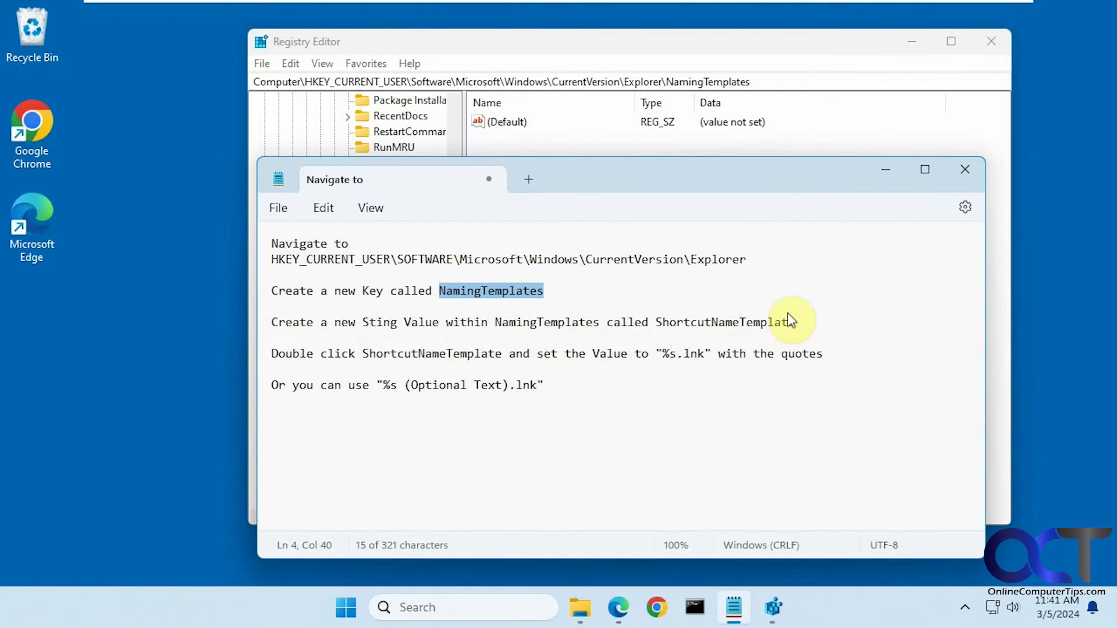
Create a string value named ShortcutNameTemplate inside NamingTemplates
left_click_drag(797, 321, 655, 323)
key("ctrl+c")
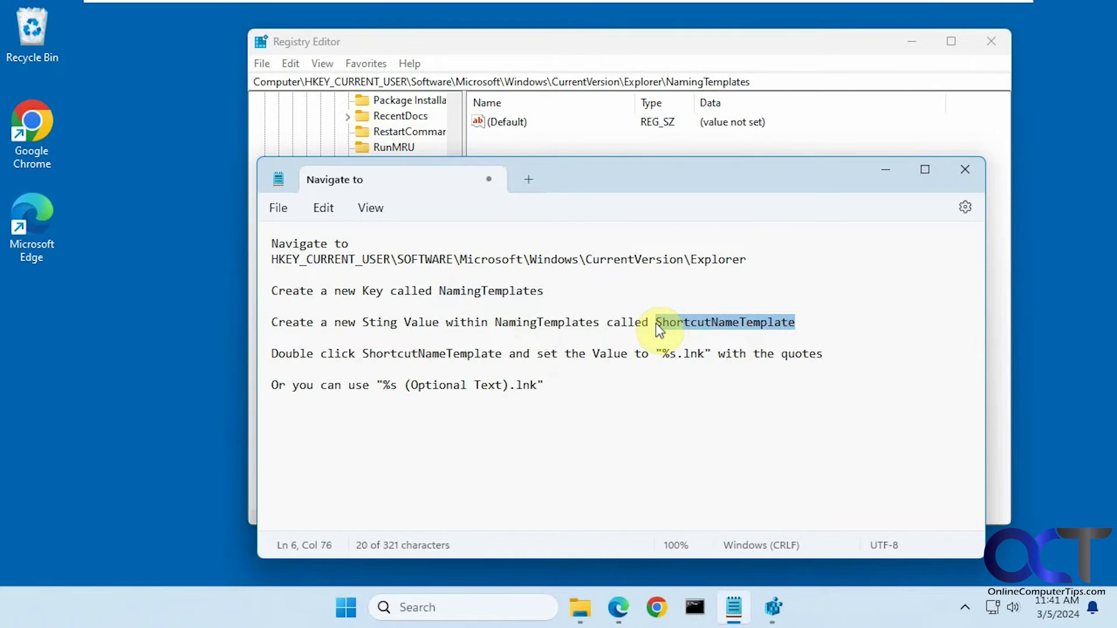
left_click(884, 169)
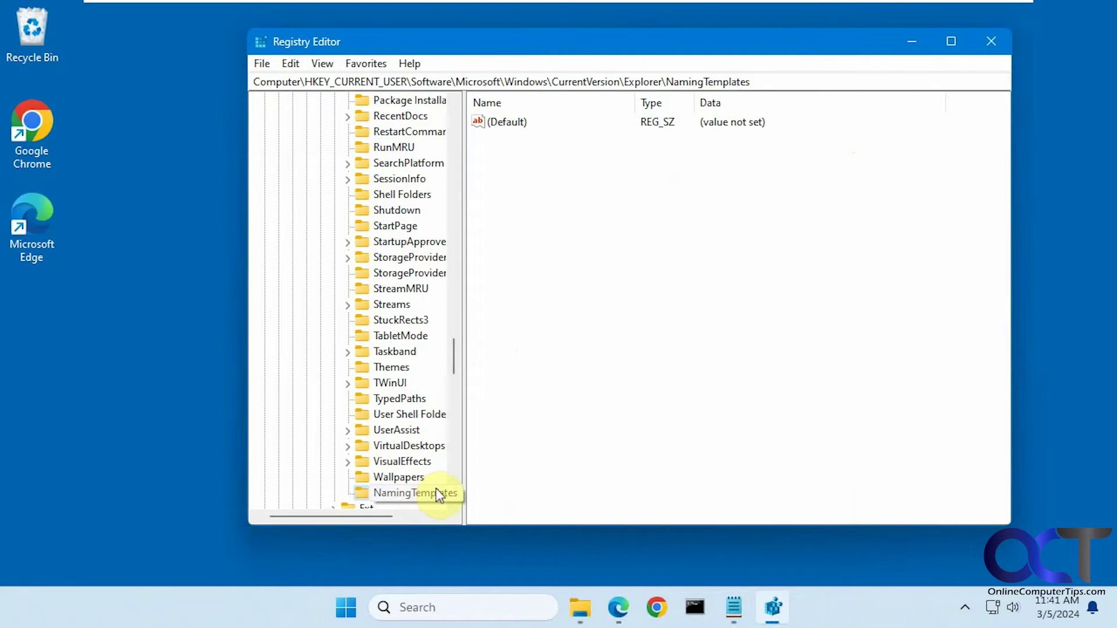
right_click(587, 270)
mouse_move(620, 283)
left_click(746, 306)
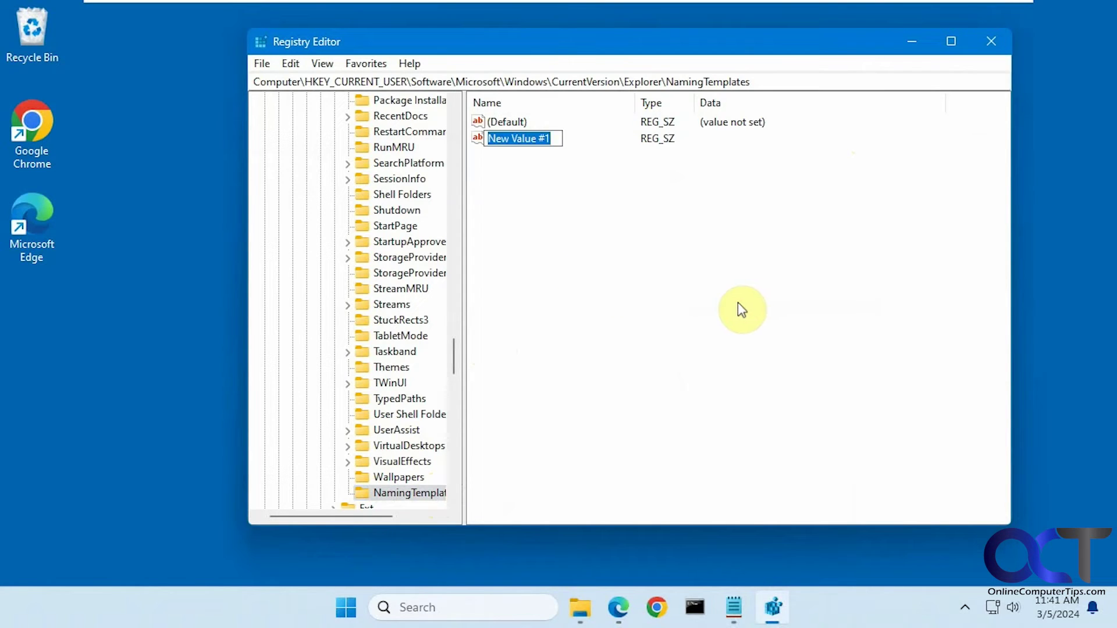
key("ctrl+v")
key("Return")
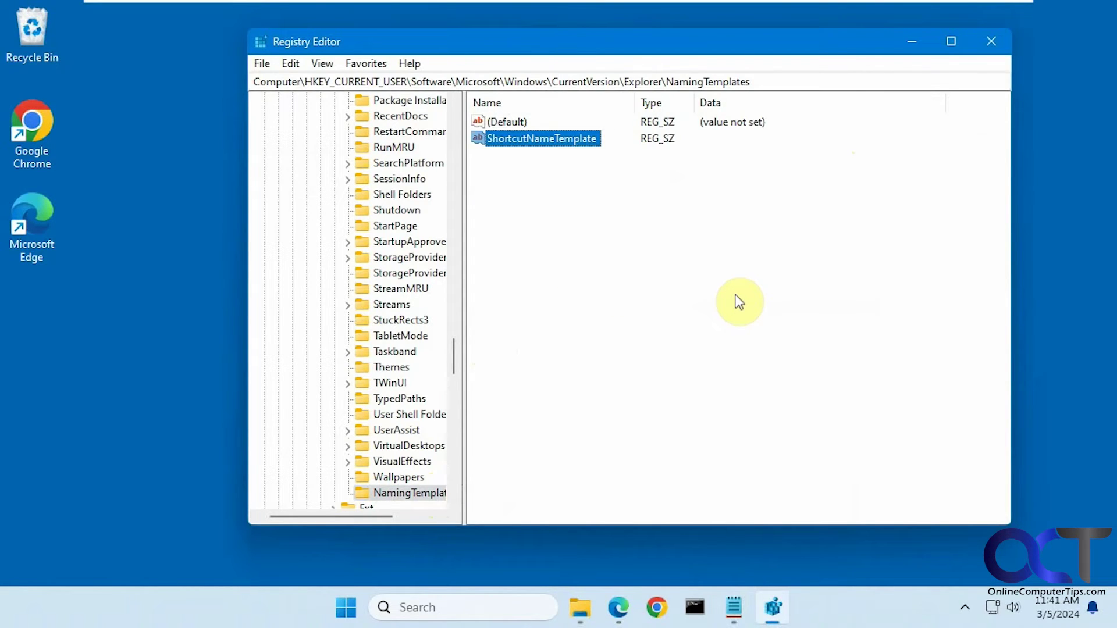
Set ShortcutNameTemplate's data to "%s.lnk", copied from the notes
left_click(734, 608)
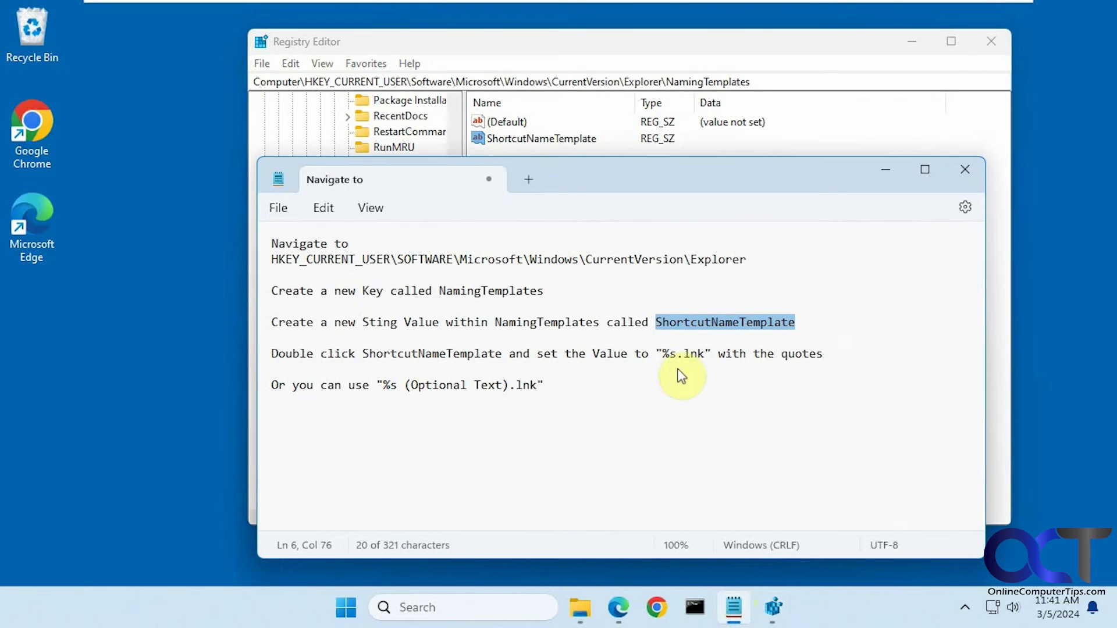
left_click(677, 370)
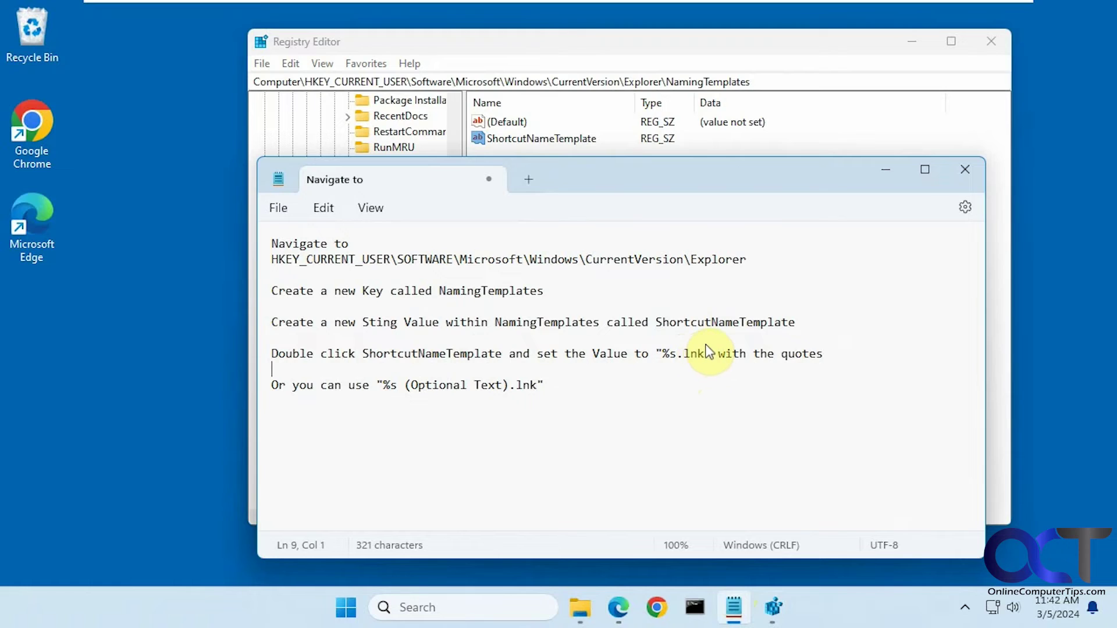
left_click_drag(708, 353, 660, 355)
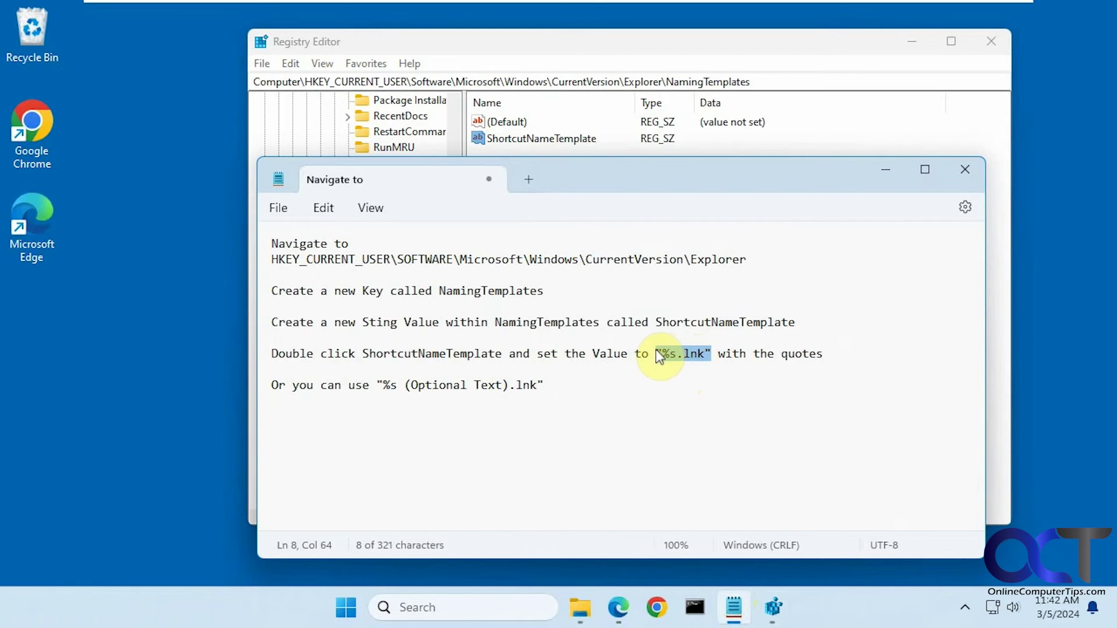
left_click(871, 150)
double_click(588, 140)
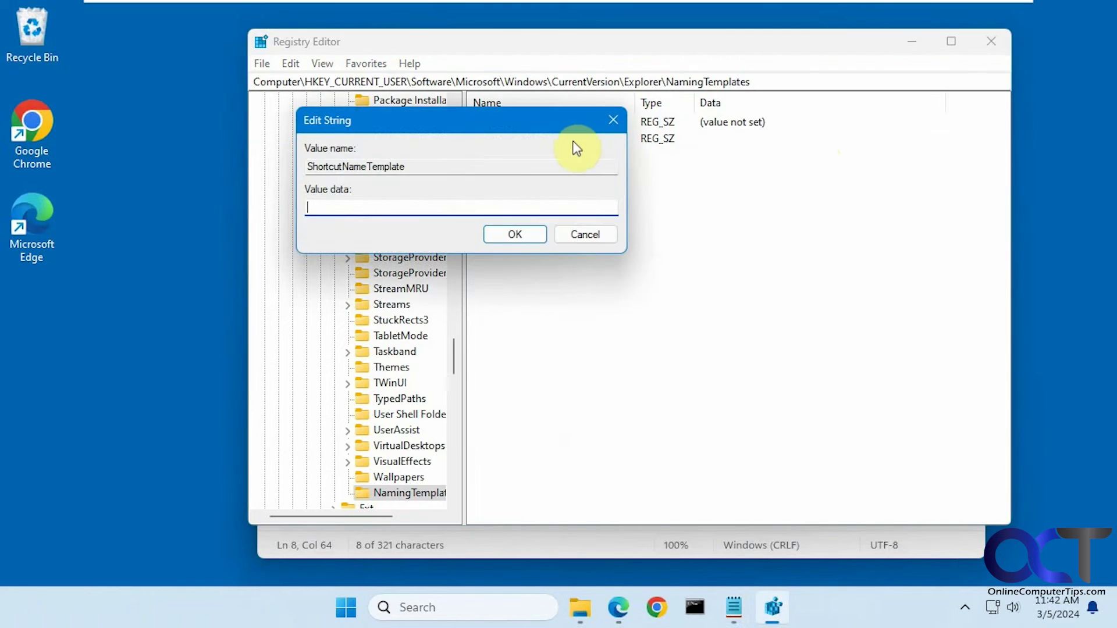
type("\"%s.lnk\"")
left_click(515, 234)
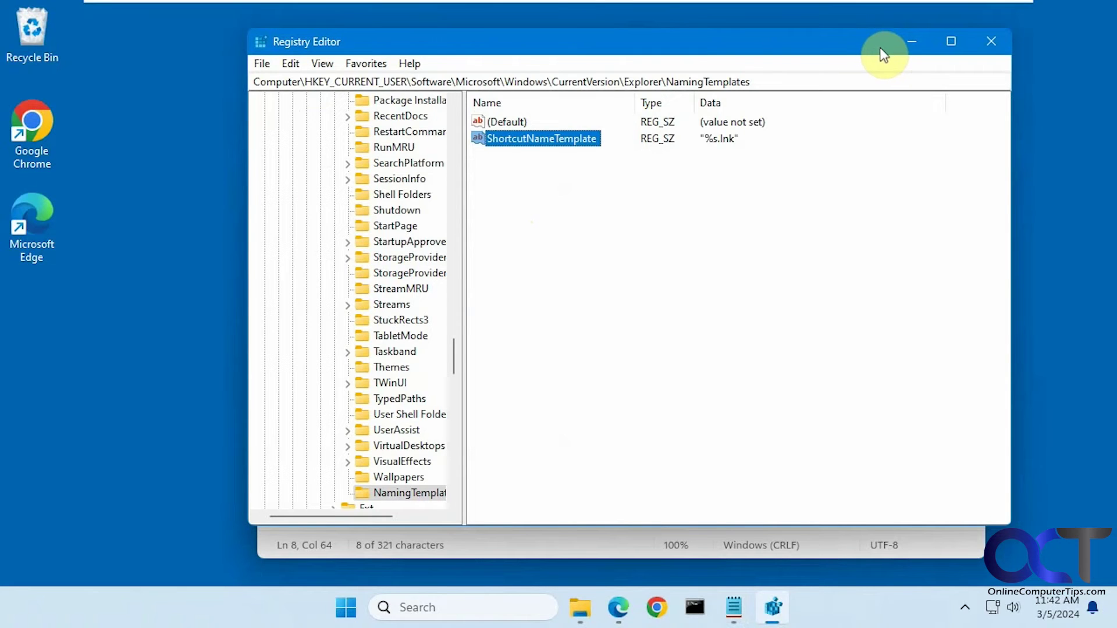
Drag 7zFM.exe to the desktop to create a shortcut named just '7zFM.exe'
left_click(908, 42)
left_click(883, 168)
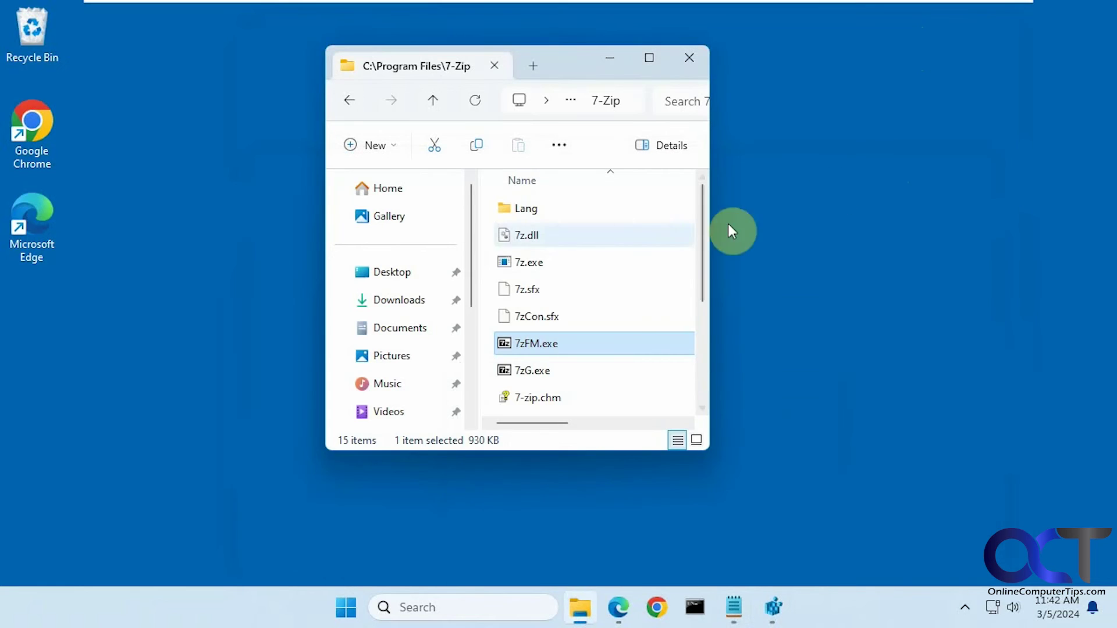
left_click_drag(529, 344, 831, 332)
left_click(879, 400)
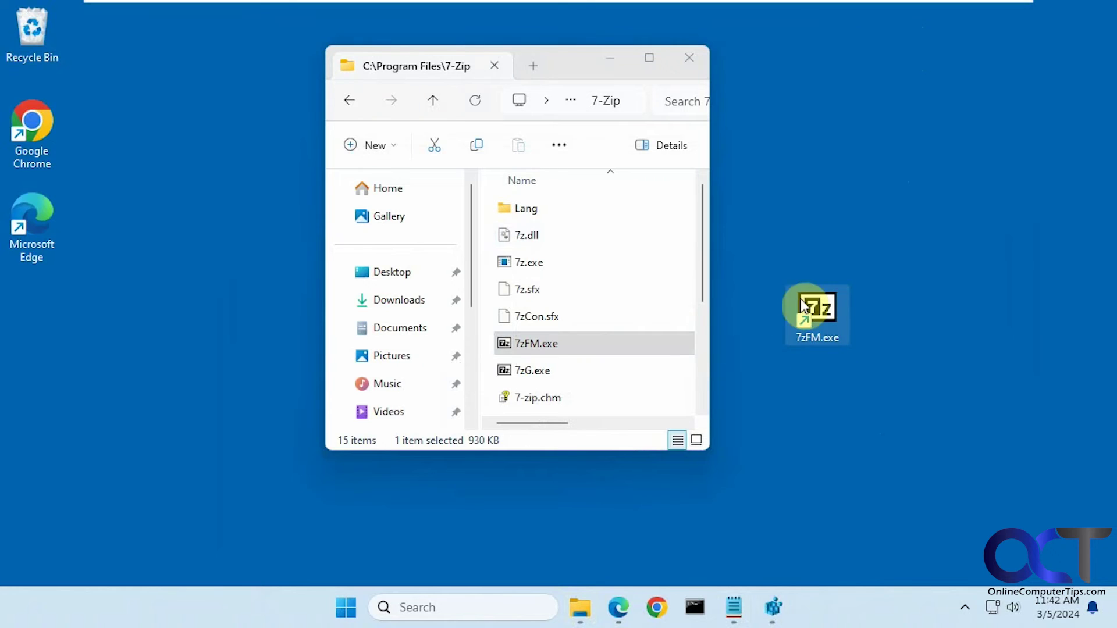
Replace ShortcutNameTemplate's data with "%s (Optional Text).lnk" copied from the notes
left_click(734, 606)
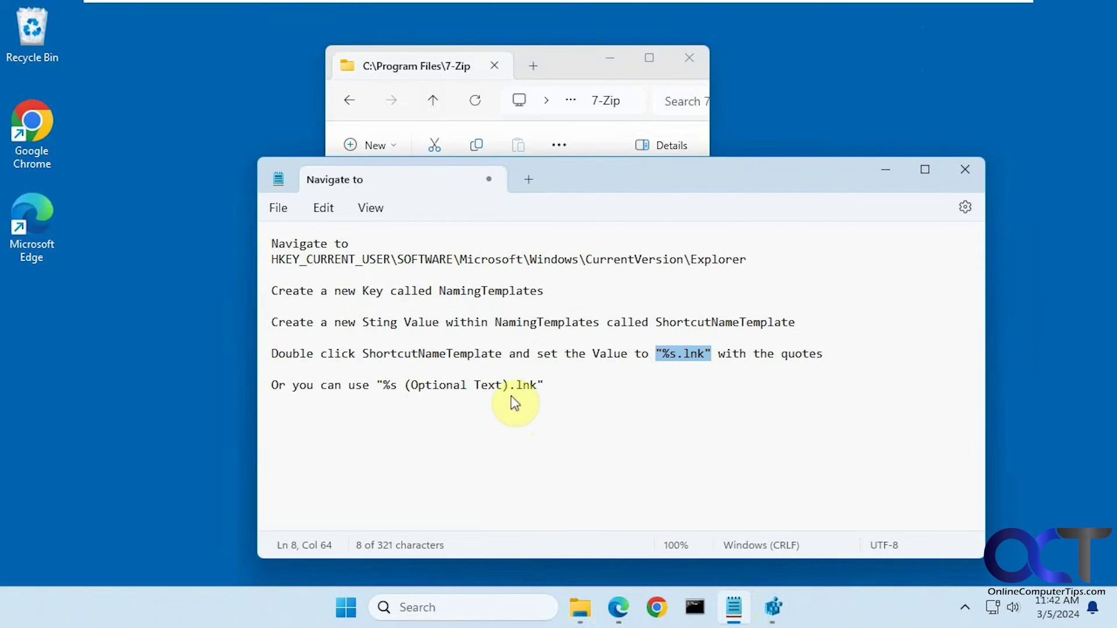
left_click_drag(536, 385, 399, 386)
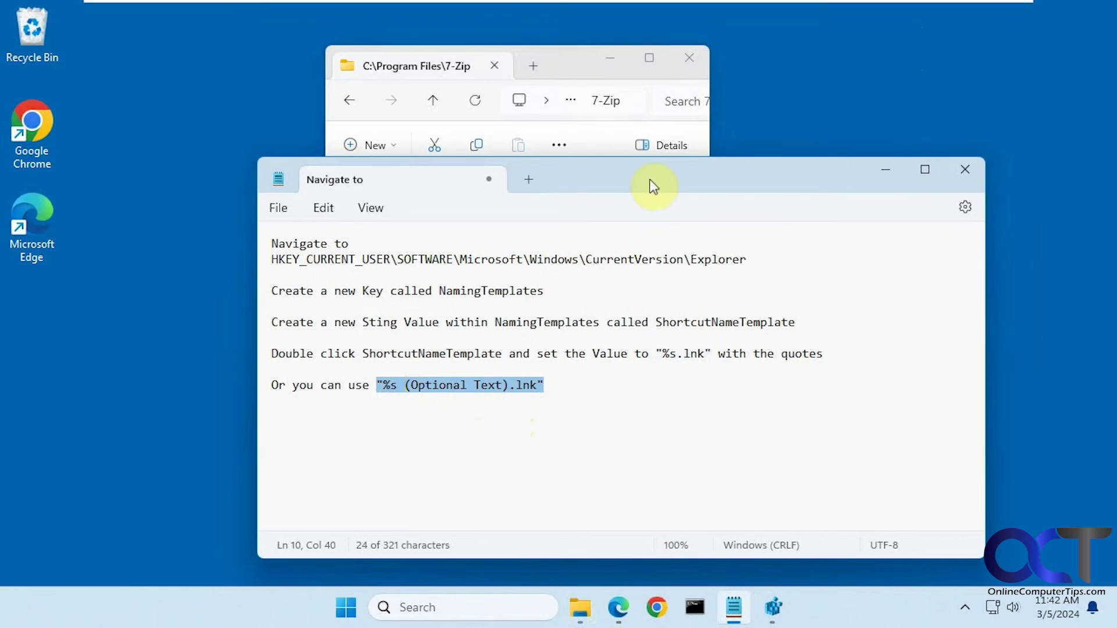
left_click(776, 608)
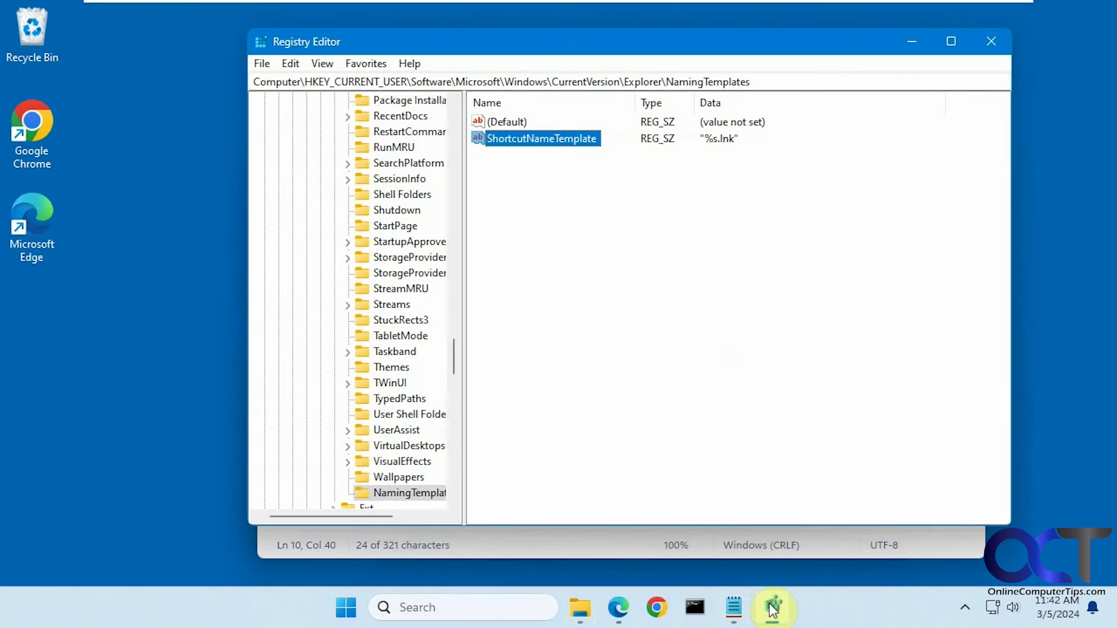
double_click(544, 138)
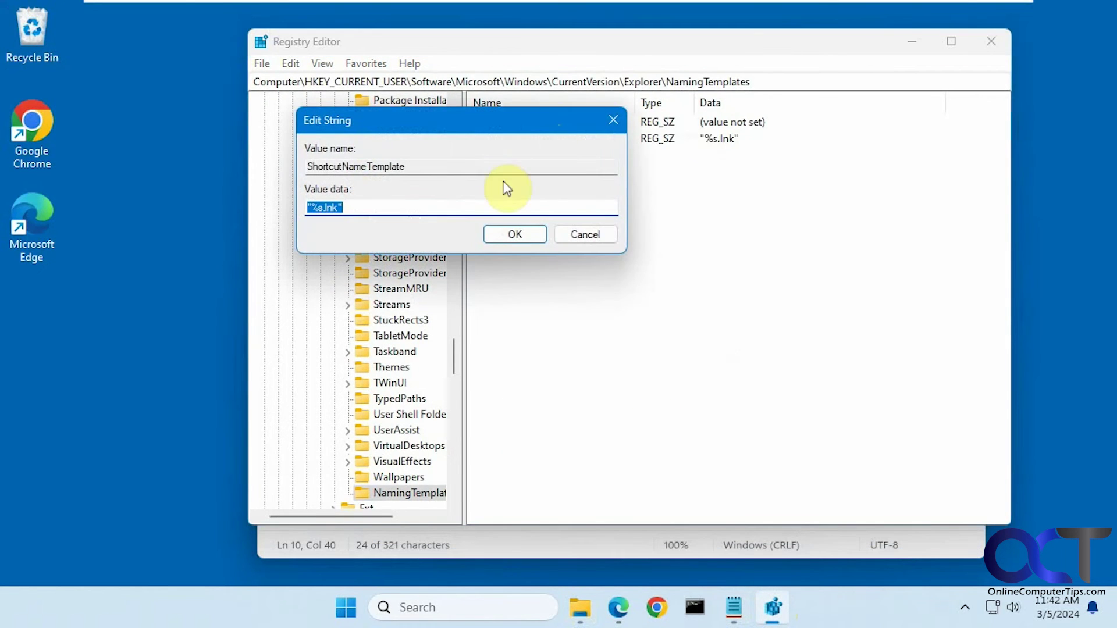
type("\"%s (Optional Text).lnk\"")
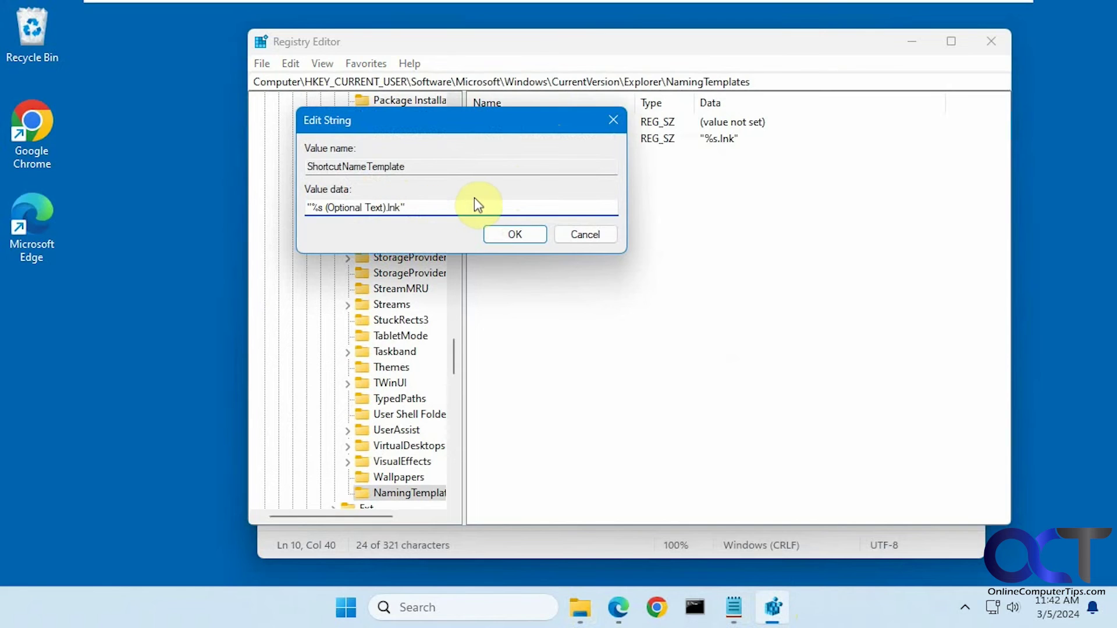
left_click(516, 232)
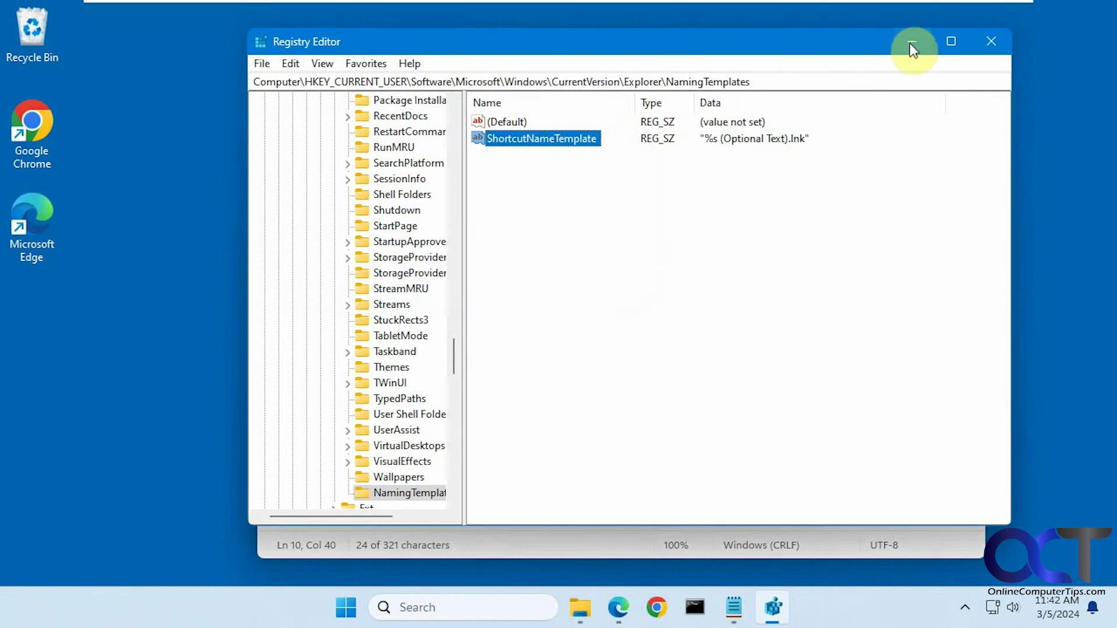
Create another 7zFM.exe desktop shortcut, now named '7zFM.exe (Optional Text)'
left_click(912, 42)
left_click(884, 170)
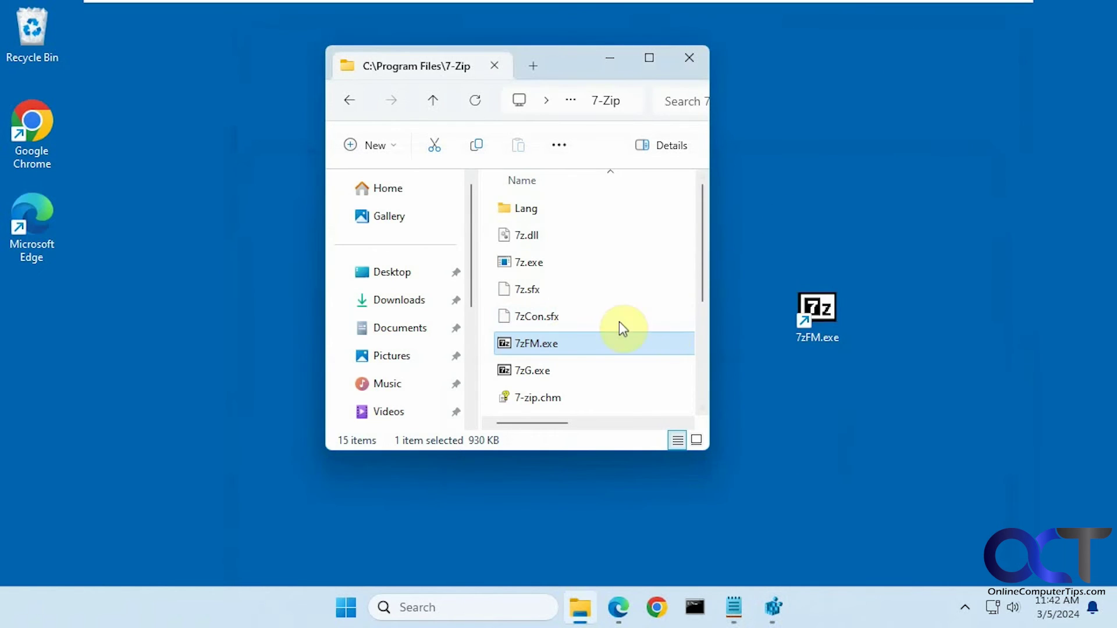
left_click_drag(535, 342, 821, 426)
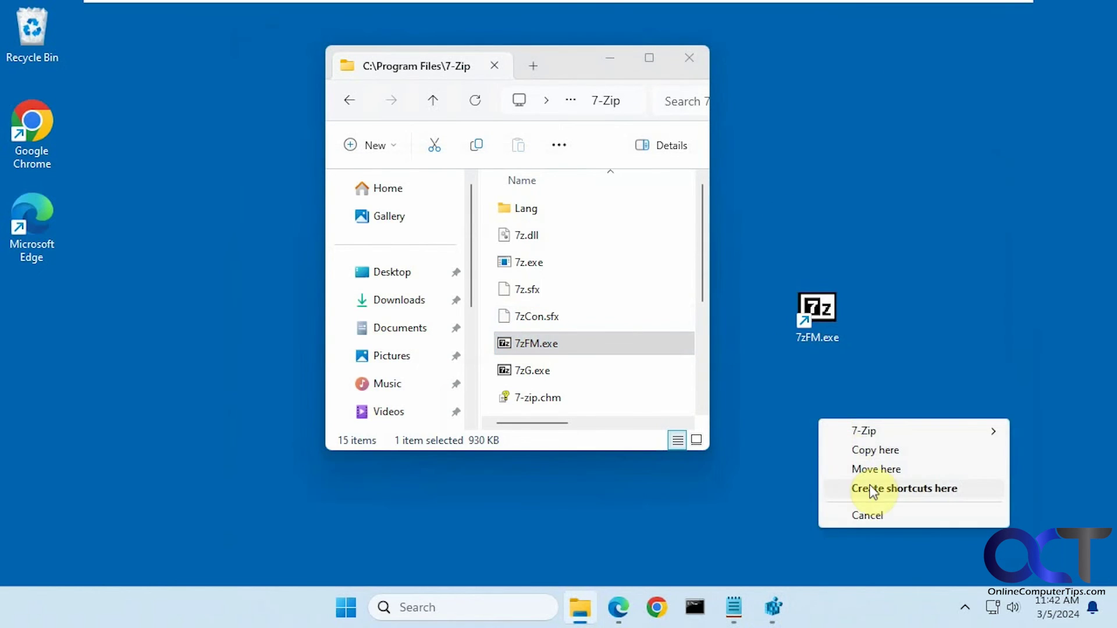
left_click(885, 489)
left_click(940, 435)
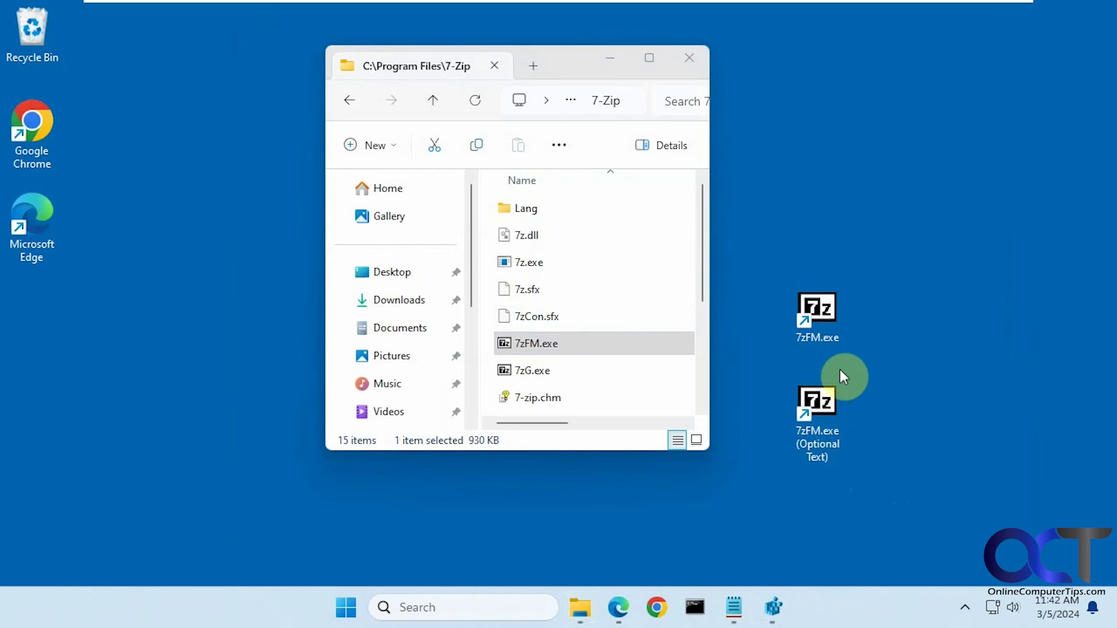
Delete the NamingTemplates key from the registry tree and confirm with Yes
mouse_move(736, 604)
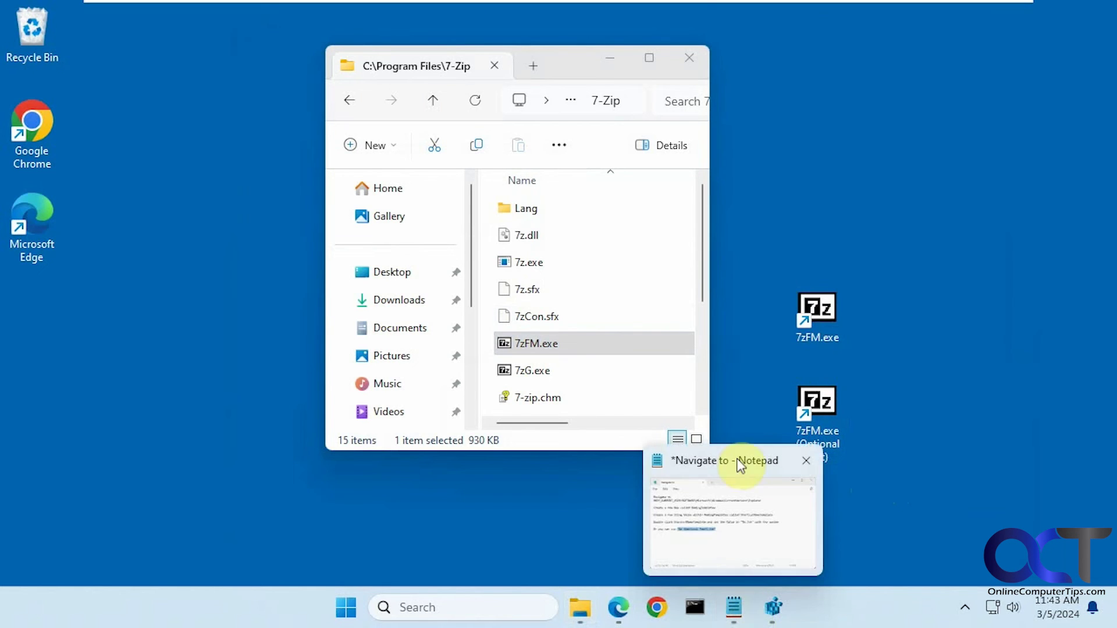
left_click(773, 608)
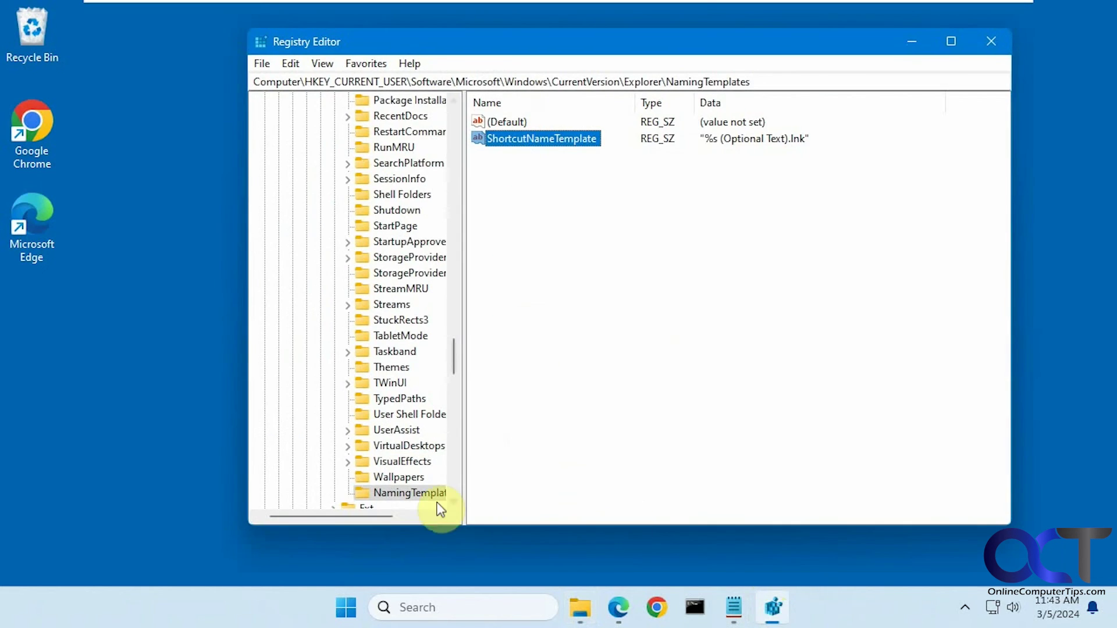
left_click(413, 496)
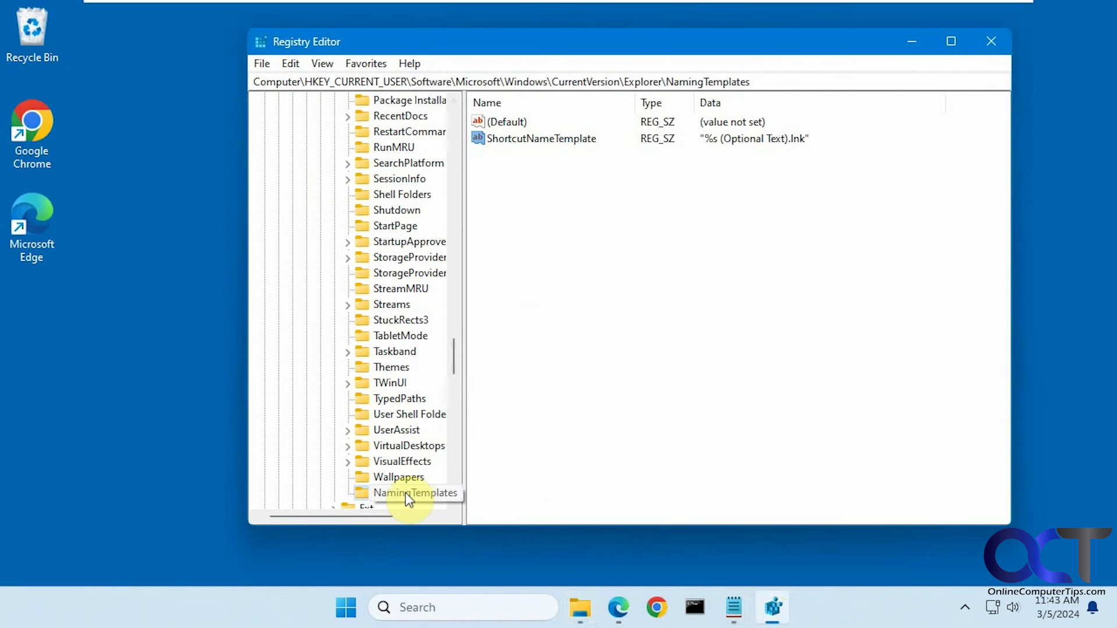
right_click(407, 493)
left_click(476, 390)
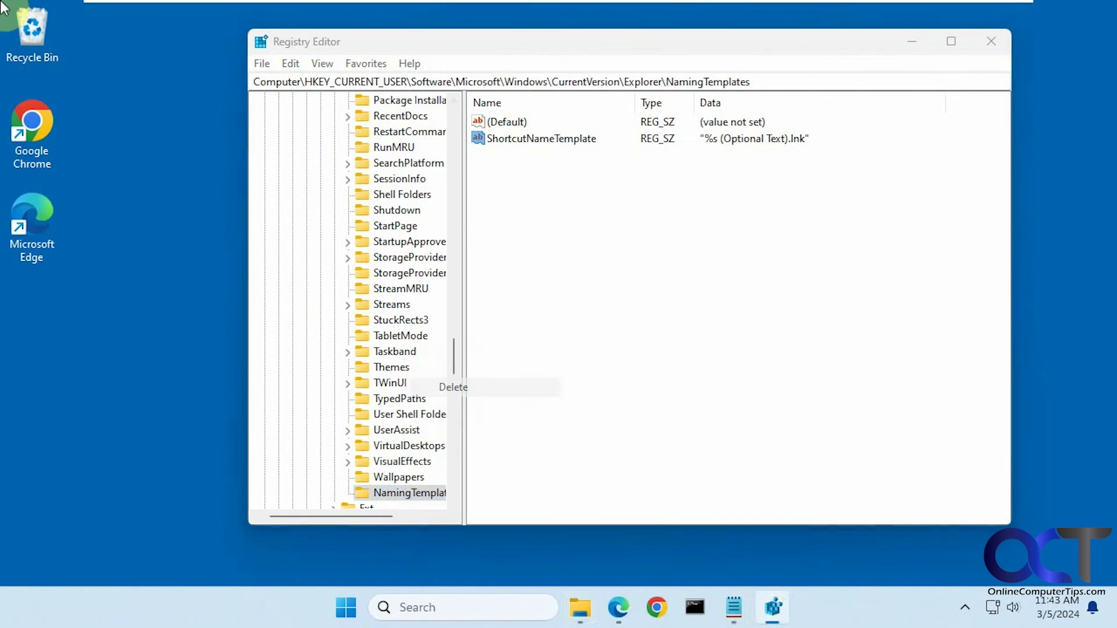
left_click(651, 300)
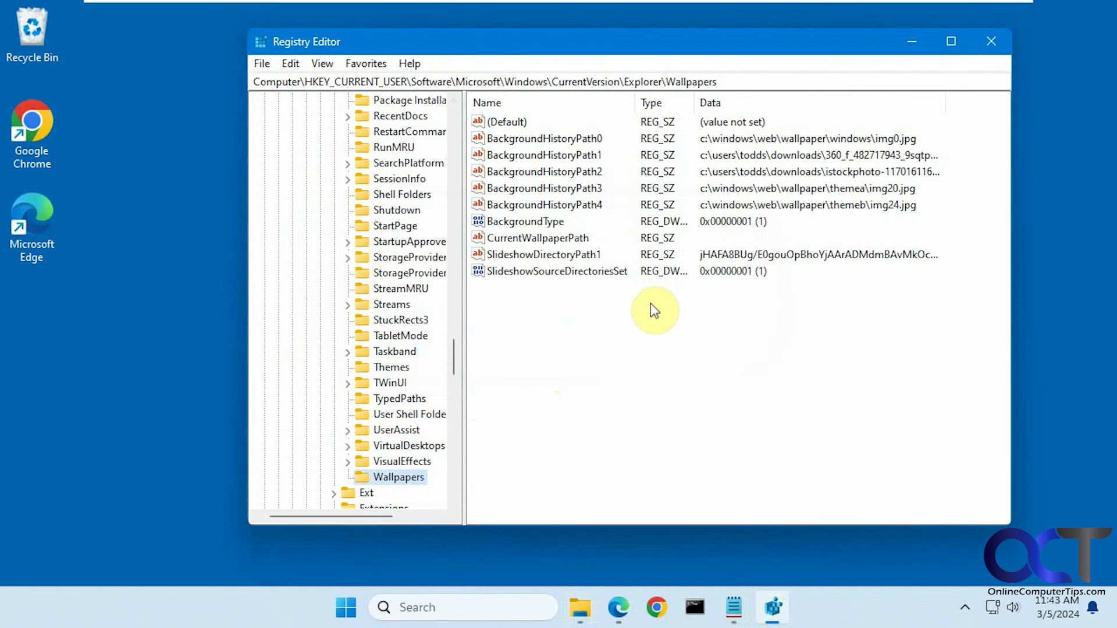
Create a third 7zFM.exe desktop shortcut, named '7zFM.exe - Shortcut' again
left_click(915, 44)
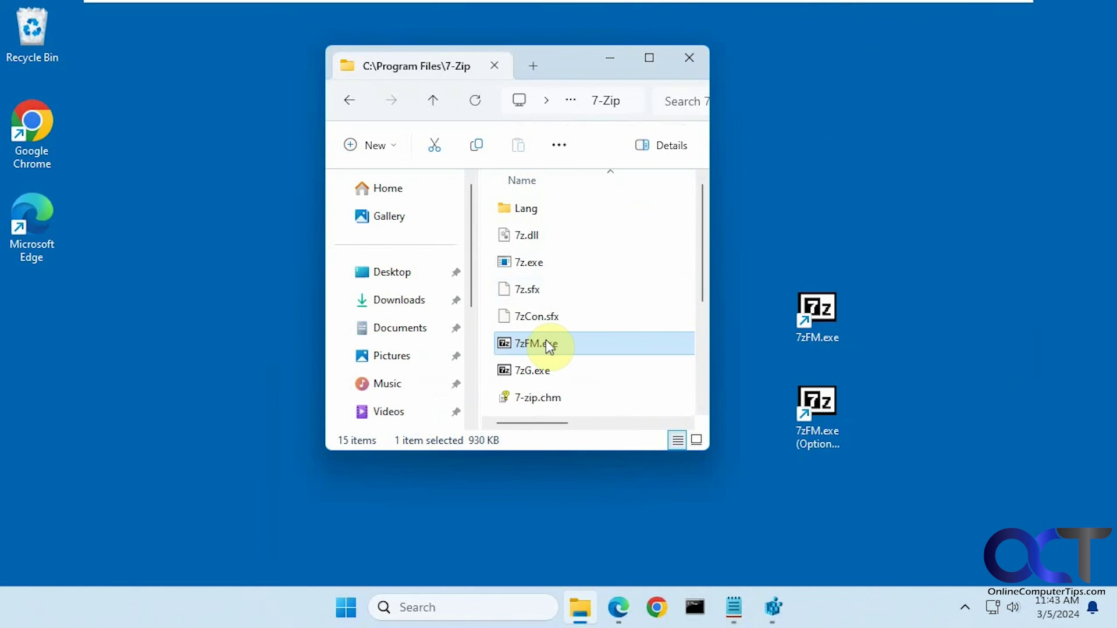
left_click_drag(549, 346, 852, 222)
left_click(901, 285)
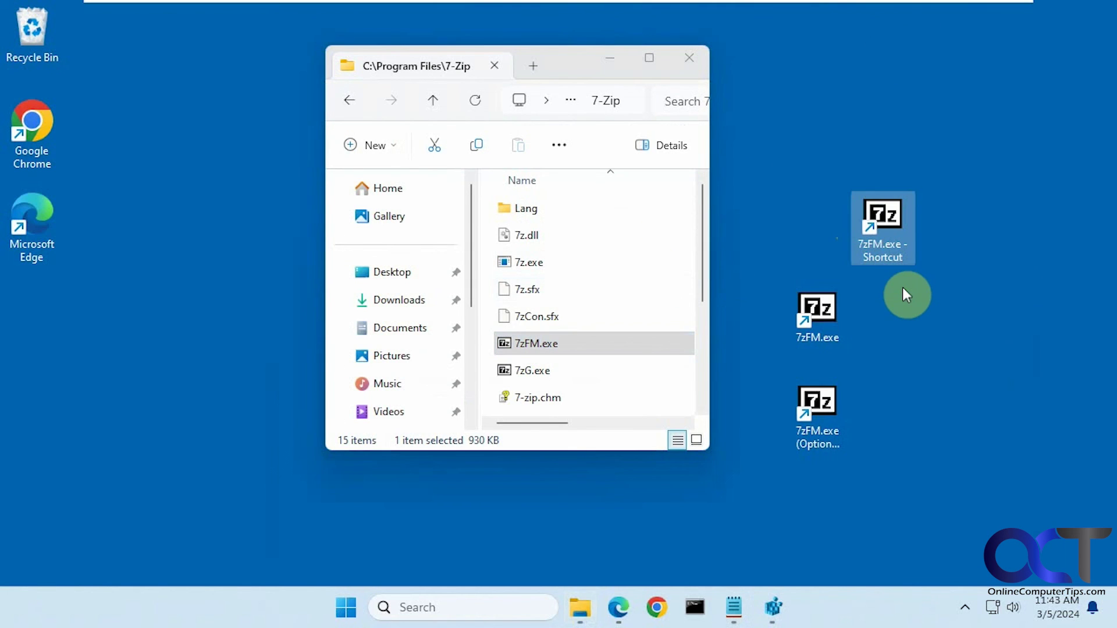
left_click(734, 619)
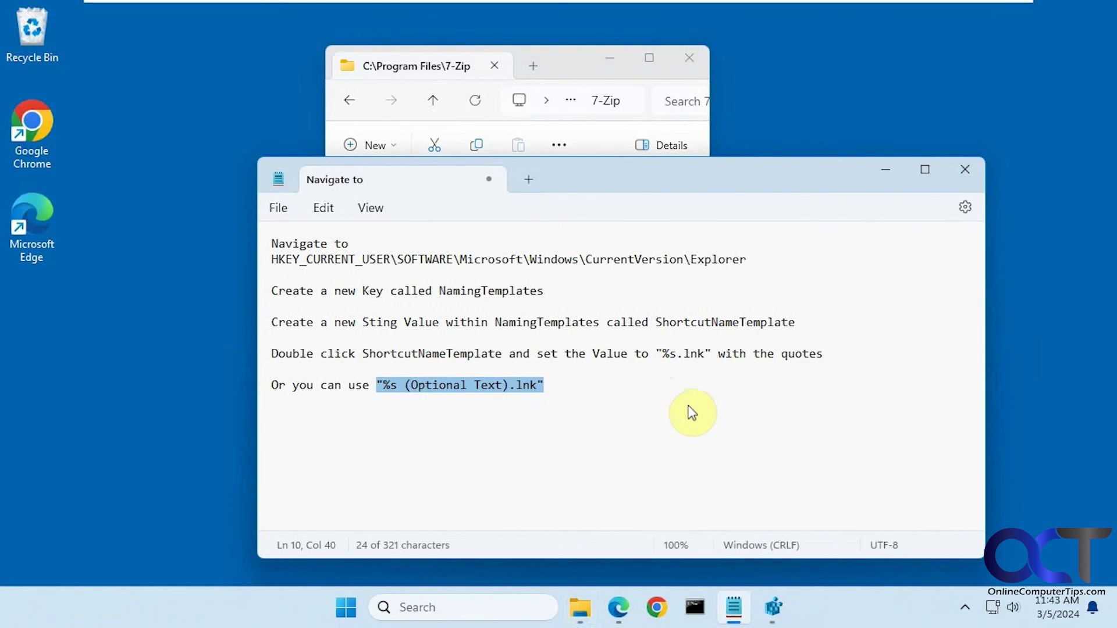